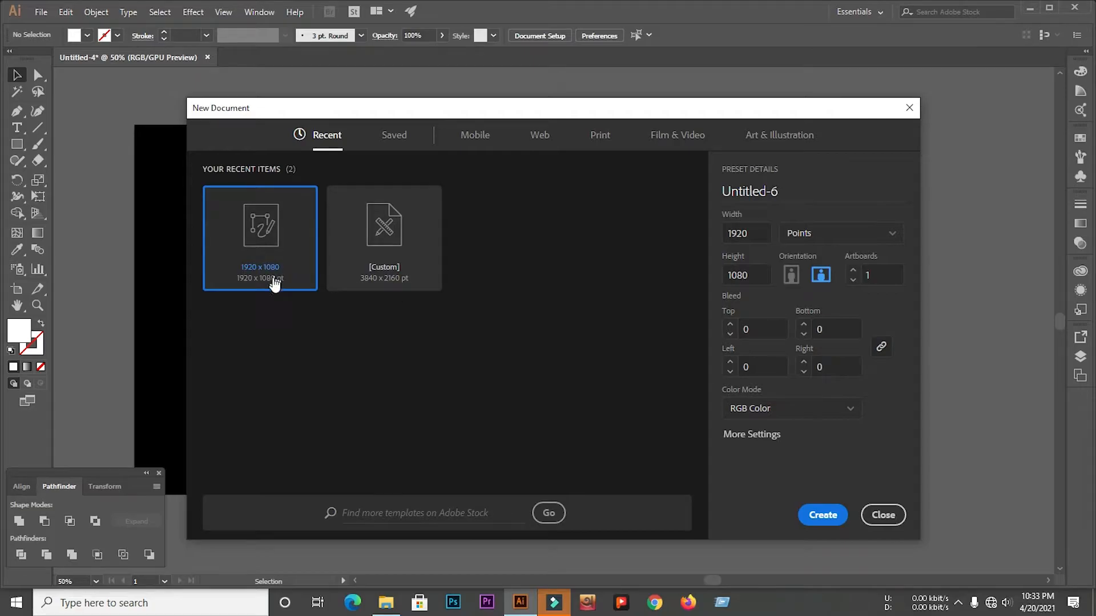
# Step: Create a new 1920 x 1080 pt document from the recent preset
pyautogui.doubleClick(274, 284)
pyautogui.click(820, 514)
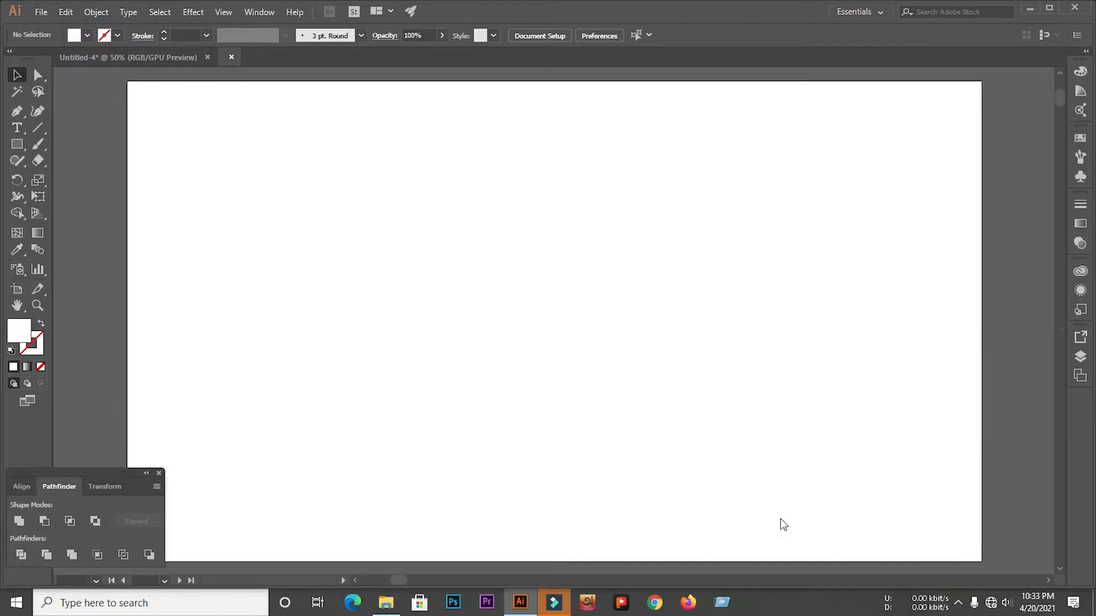
pyautogui.scroll(-2, 395, 229)
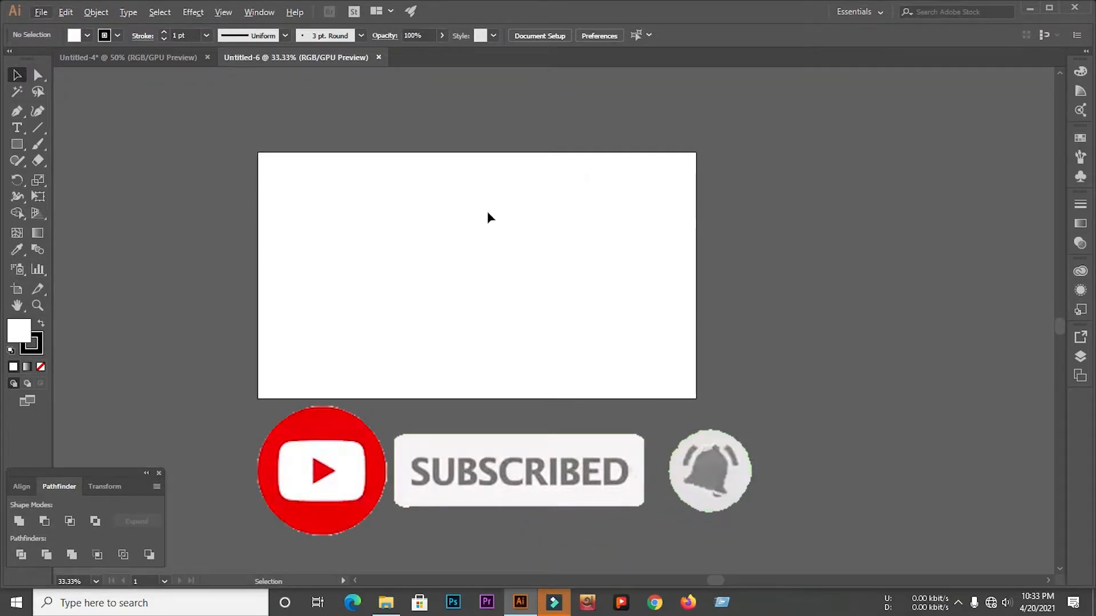
pyautogui.scroll(1, 486, 216)
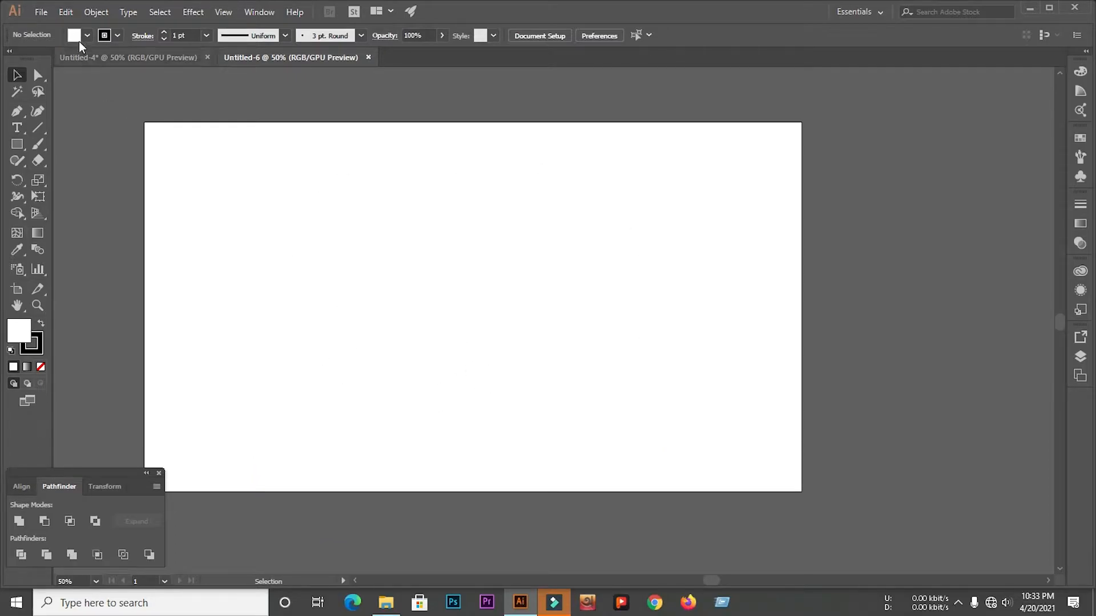
# Step: Enable Simulate Colored Paper in the document setup and set the paper color to black
pyautogui.click(40, 13)
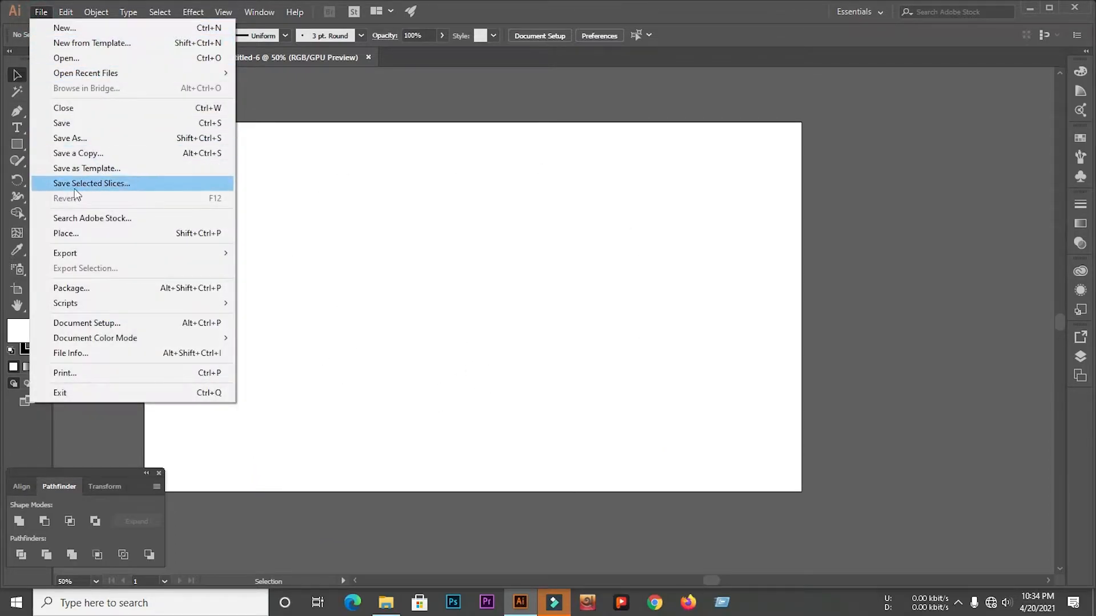
pyautogui.click(81, 323)
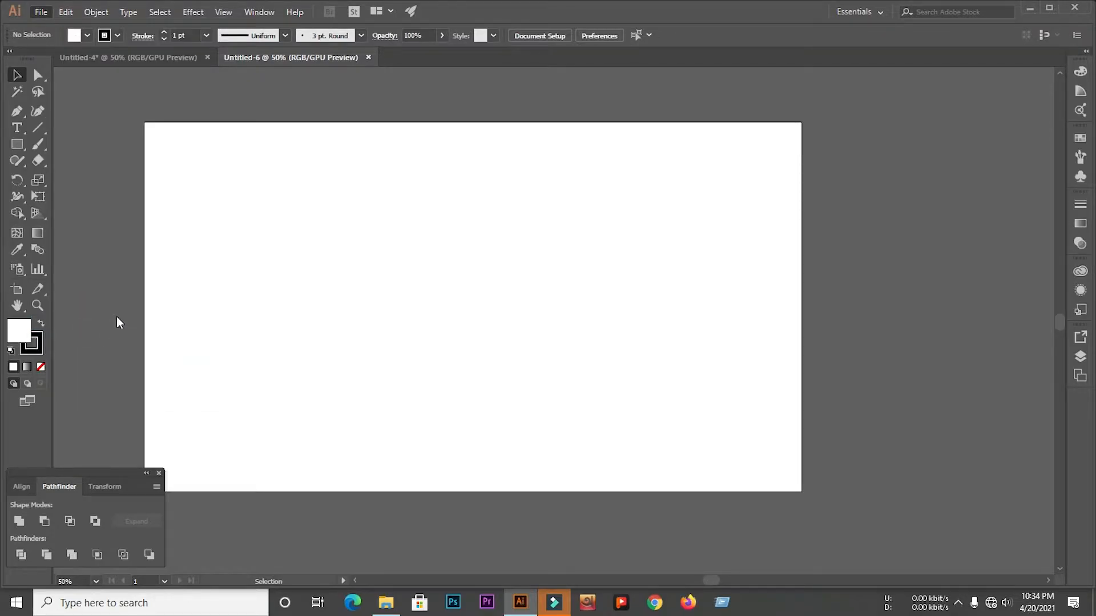
pyautogui.click(94, 320)
pyautogui.click(260, 287)
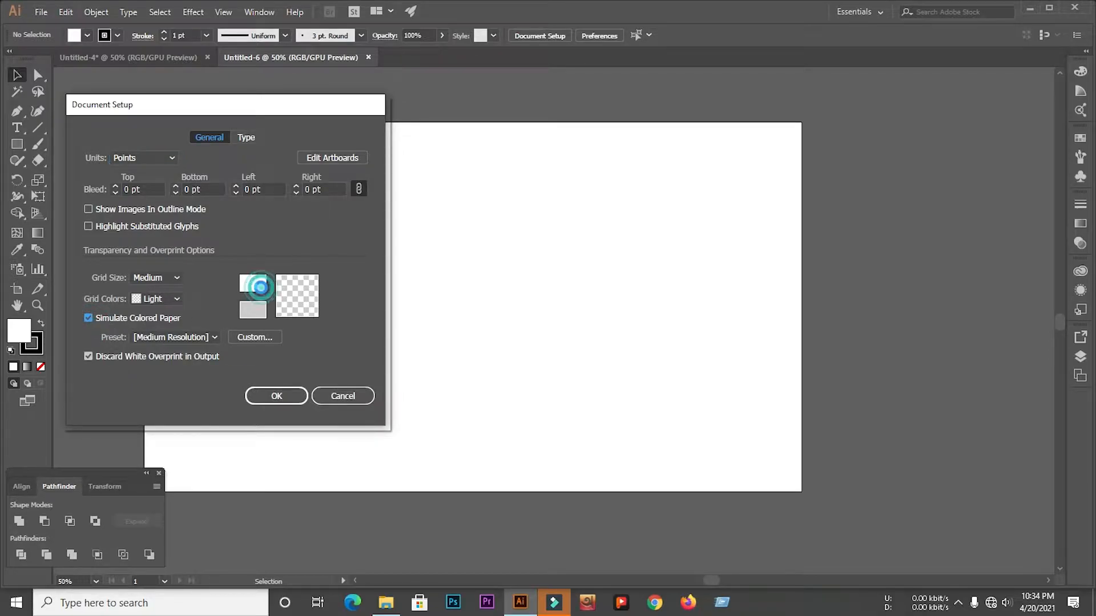
pyautogui.click(407, 312)
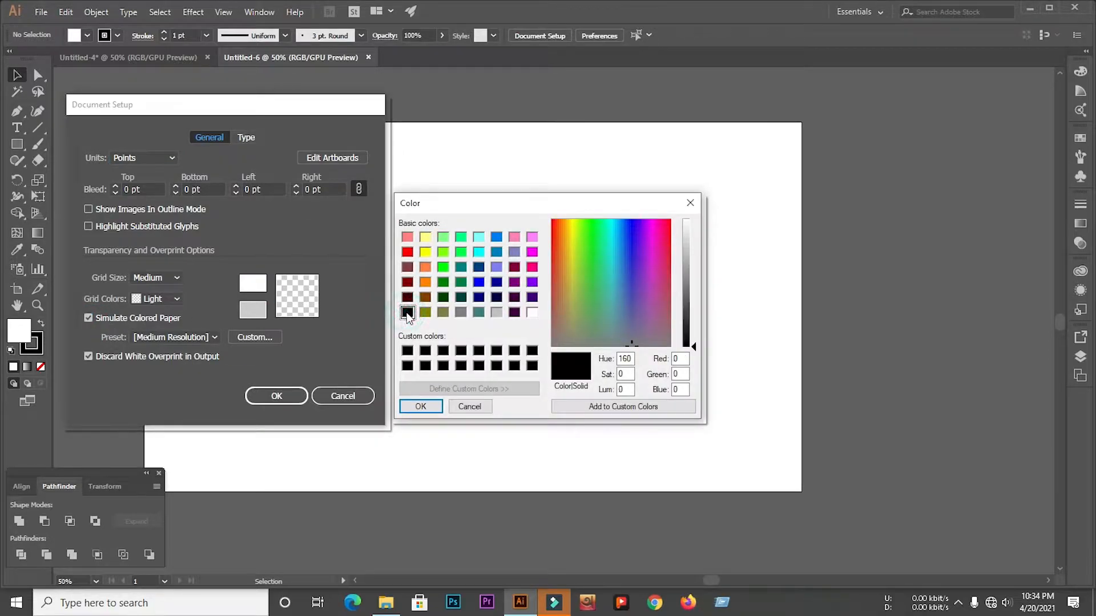
pyautogui.click(420, 406)
pyautogui.click(291, 397)
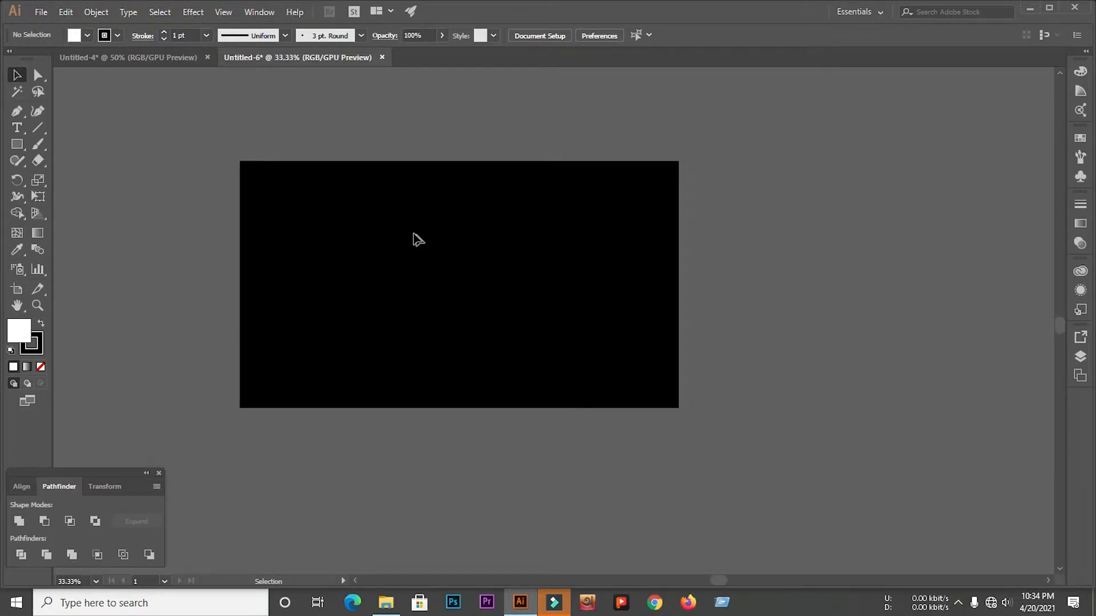
# Step: Copy the two isometric logo texts from the Untitled-4 document into Untitled-6, then shrink and reposition them on the artboard
pyautogui.click(175, 57)
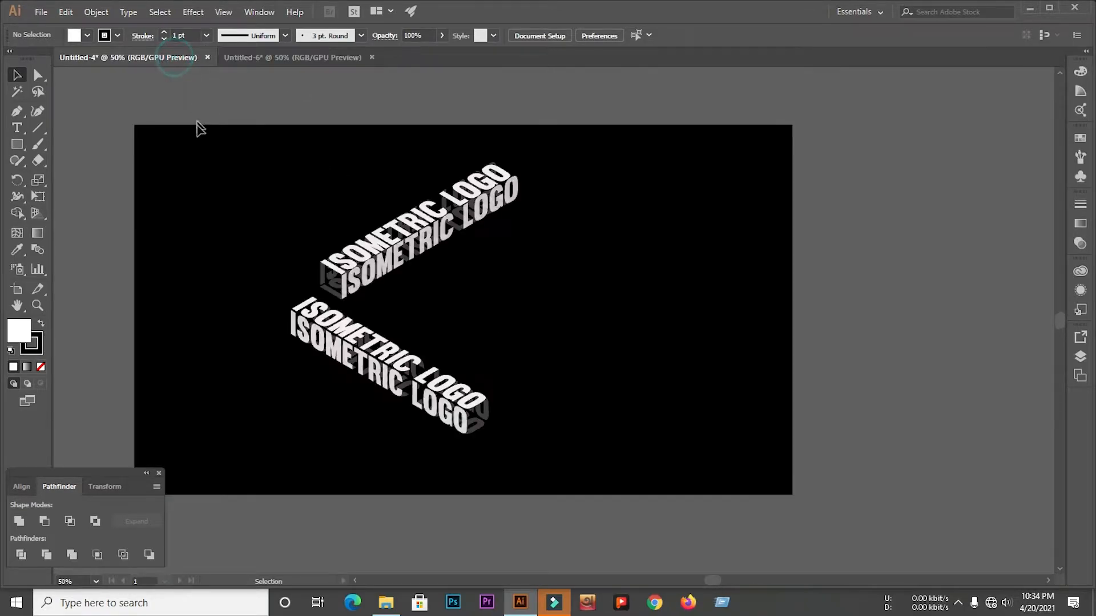
pyautogui.moveTo(196, 169); pyautogui.dragTo(447, 359)
pyautogui.moveTo(398, 265); pyautogui.dragTo(291, 60)
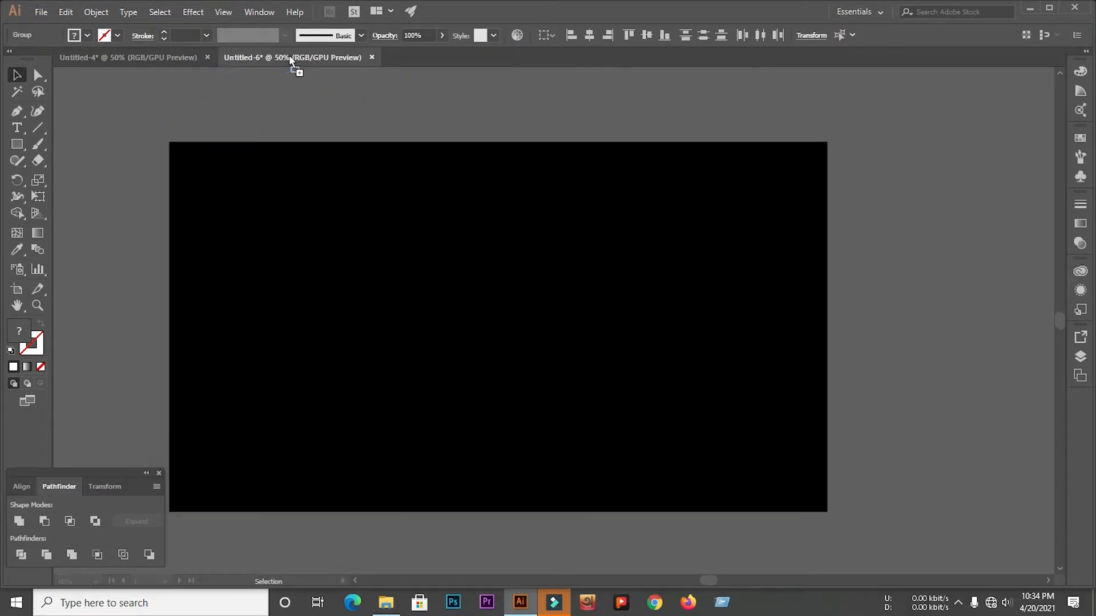
pyautogui.moveTo(495, 309); pyautogui.dragTo(496, 311)
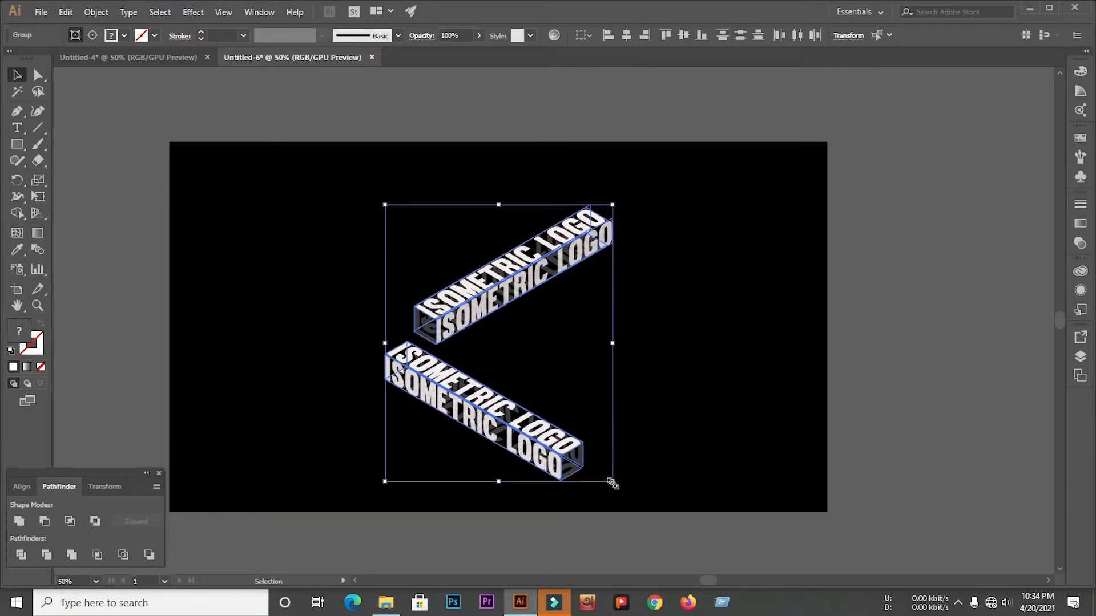
pyautogui.moveTo(613, 483); pyautogui.dragTo(587, 451)
pyautogui.moveTo(505, 304); pyautogui.dragTo(443, 263)
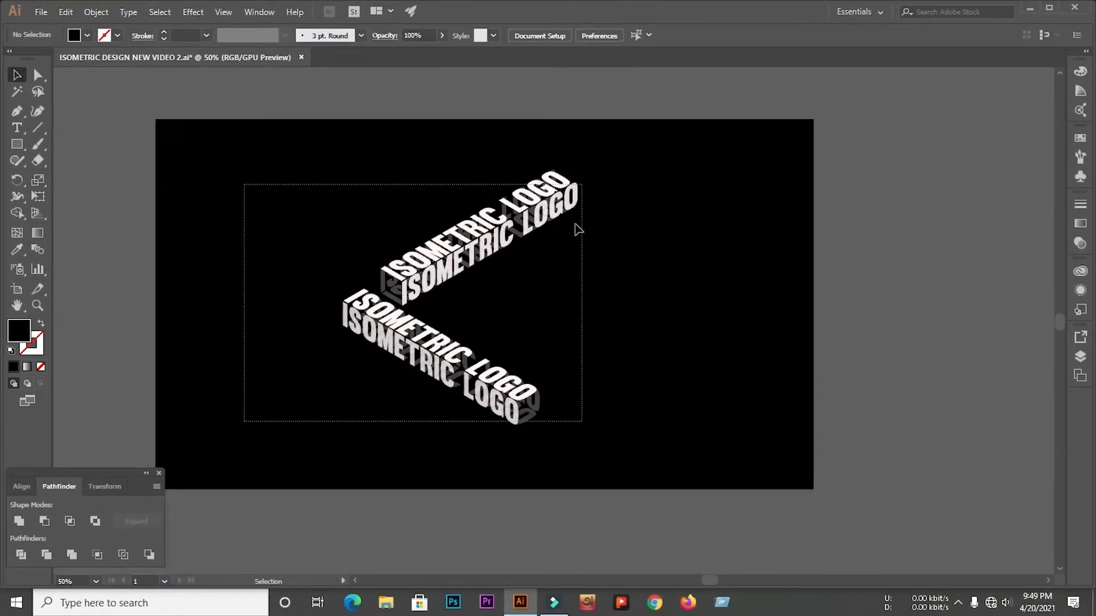
# Step: Shrink both isometric logo examples and move them into the upper-right corner of the black artboard
pyautogui.moveTo(244, 183); pyautogui.dragTo(582, 422)
pyautogui.moveTo(578, 168); pyautogui.dragTo(720, 171)
pyautogui.click(448, 289)
pyautogui.hotkey('ctrl', '0')
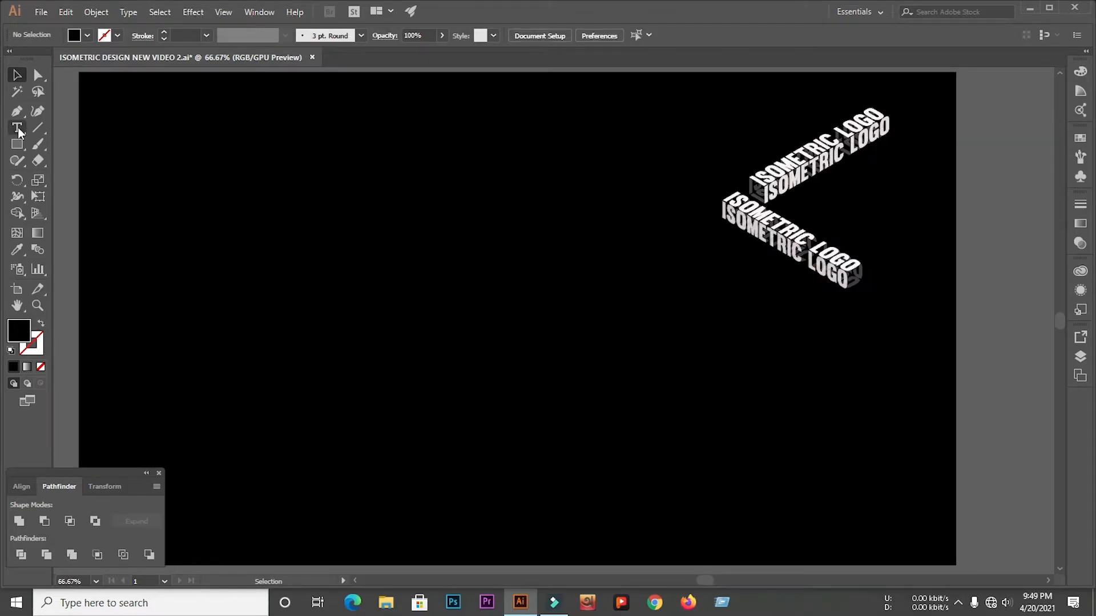
# Step: Add a line of text reading ISOMETRIC LOGO on the empty area of the artboard
pyautogui.click(18, 128)
pyautogui.scroll(2, 220, 216)
pyautogui.click(277, 240)
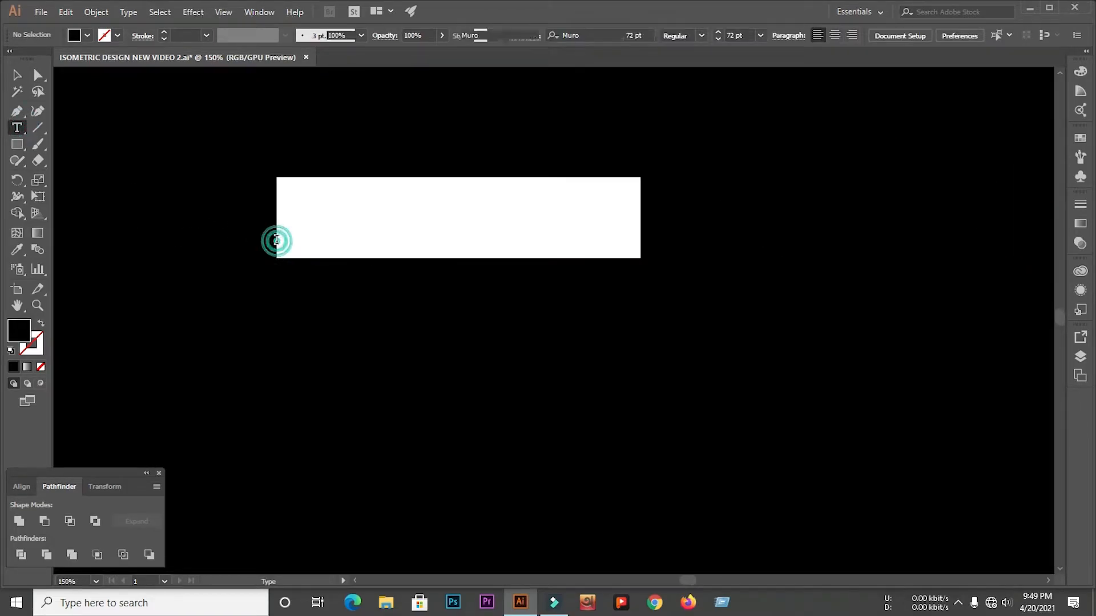
pyautogui.write('I')
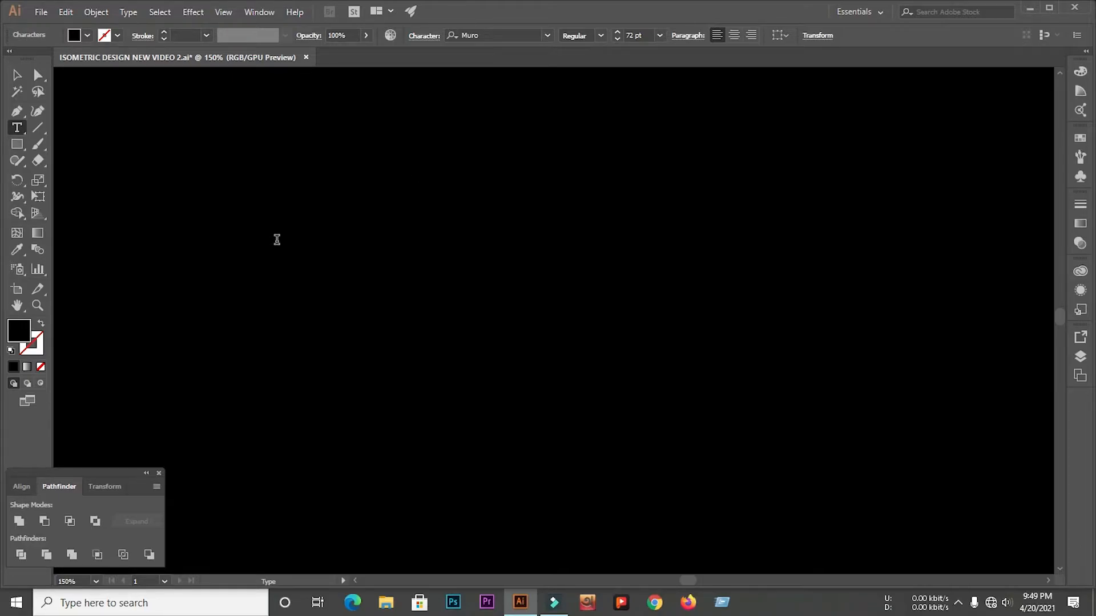
pyautogui.click(17, 75)
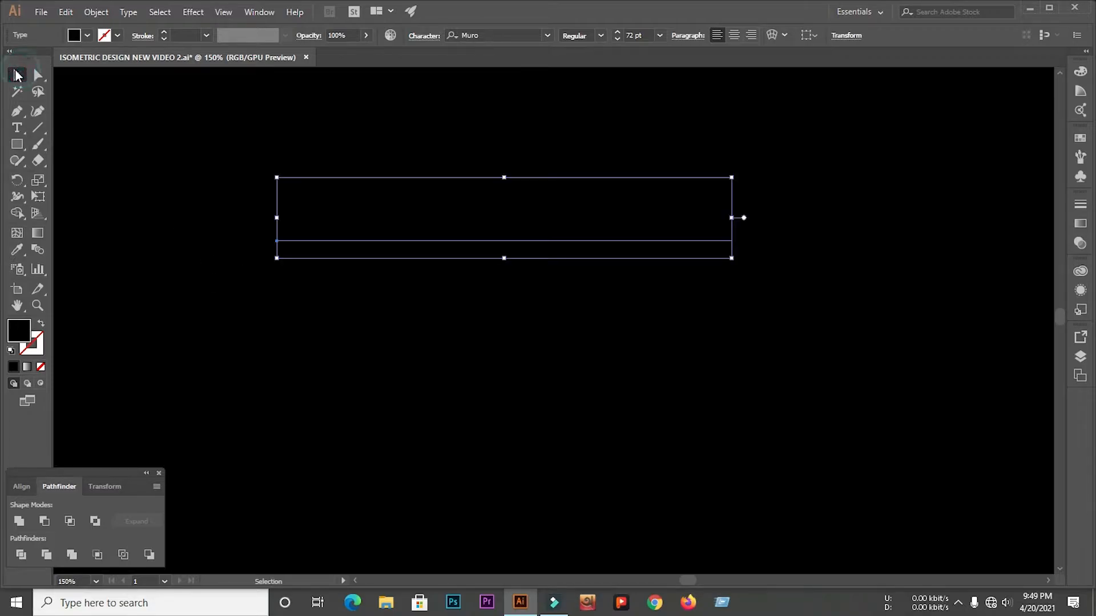
# Step: Fill the ISOMETRIC LOGO text with the off-white color F4EDED
pyautogui.click(20, 329)
pyautogui.doubleClick(28, 329)
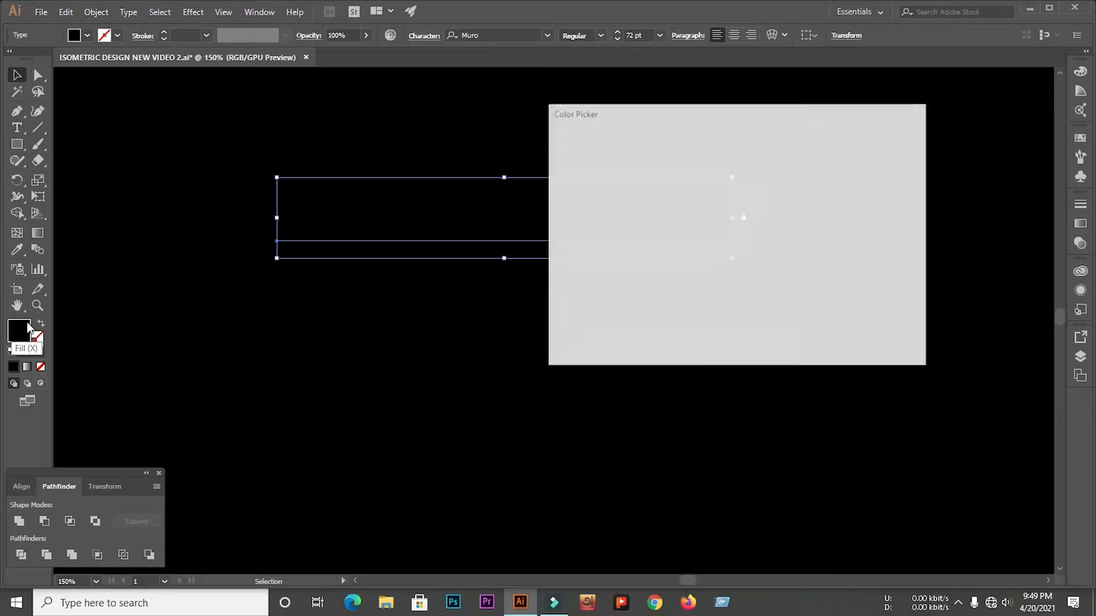
pyautogui.click(565, 160)
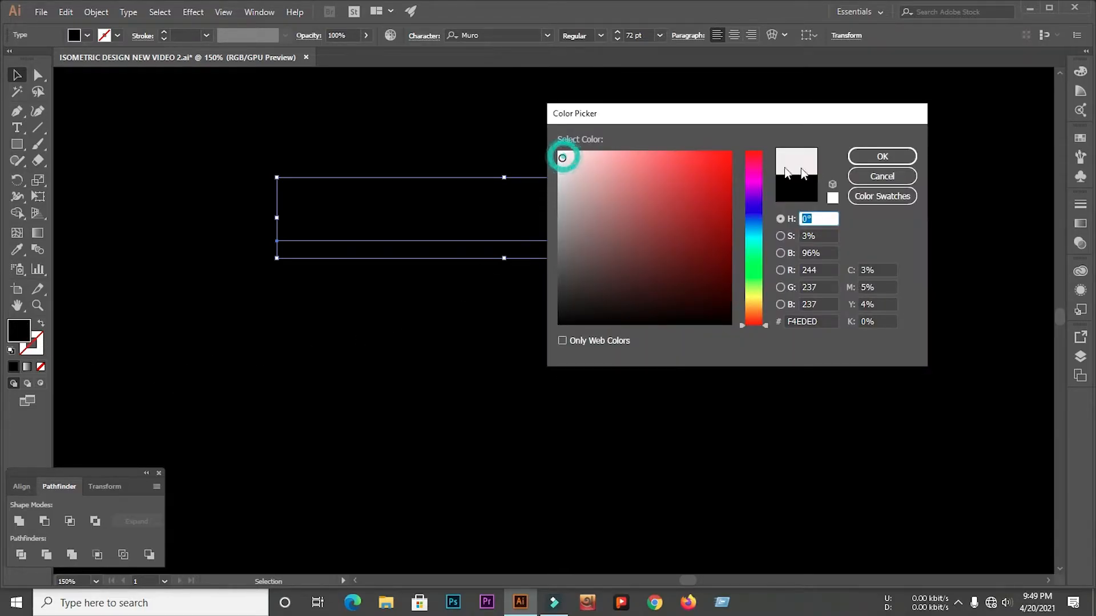
pyautogui.click(875, 155)
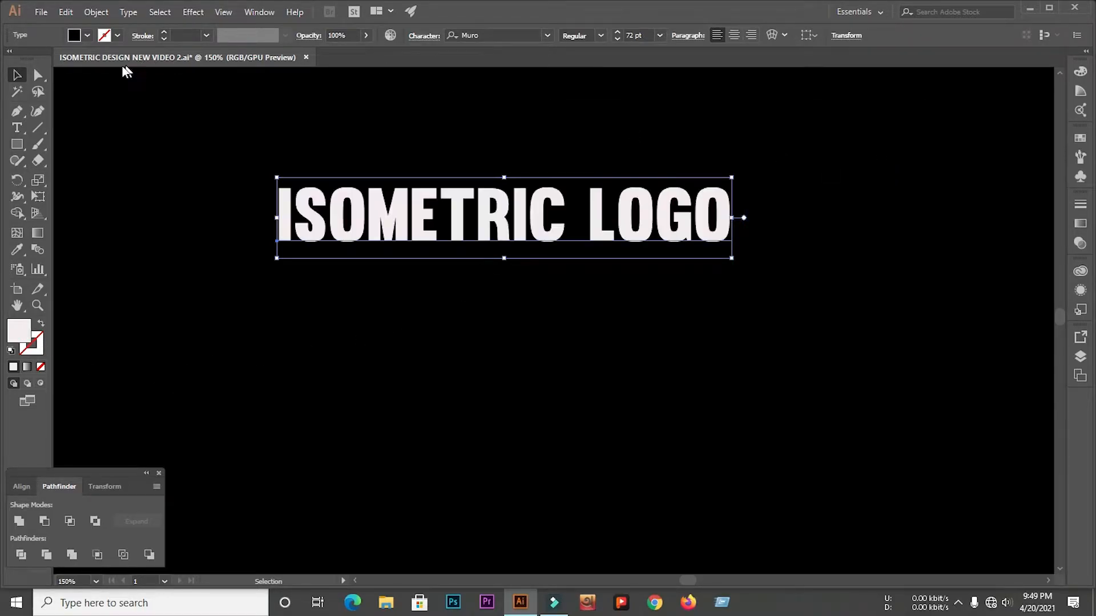
# Step: Move the ISOMETRIC LOGO text slightly lower on the artboard
pyautogui.click(17, 75)
pyautogui.click(216, 236)
pyautogui.scroll(-2, 306, 248)
pyautogui.scroll(4, 340, 220)
pyautogui.moveTo(361, 279); pyautogui.dragTo(341, 235)
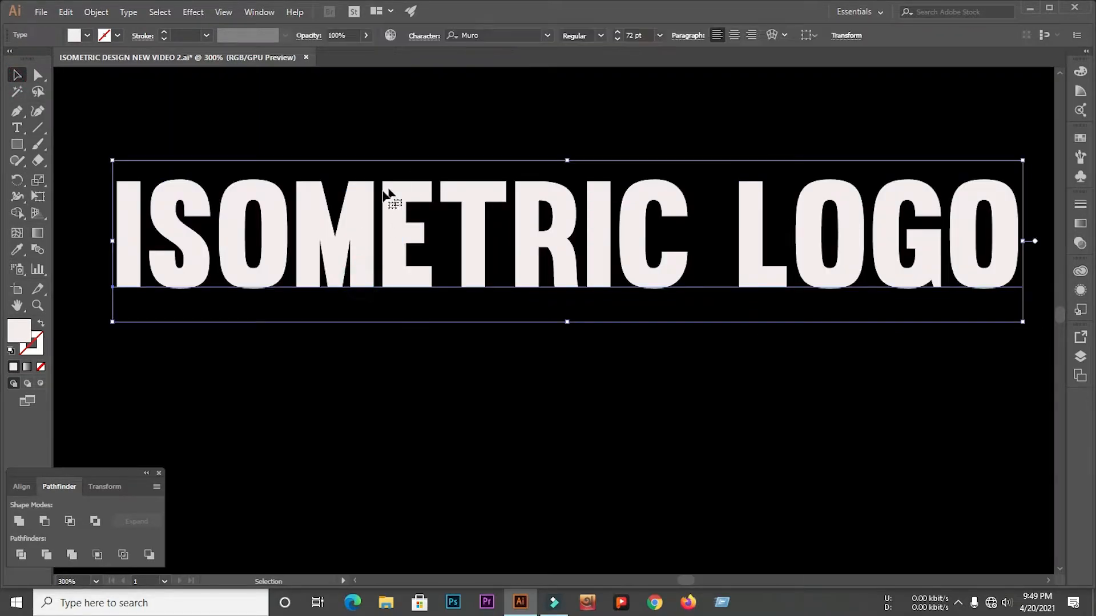
pyautogui.moveTo(372, 198); pyautogui.dragTo(365, 262)
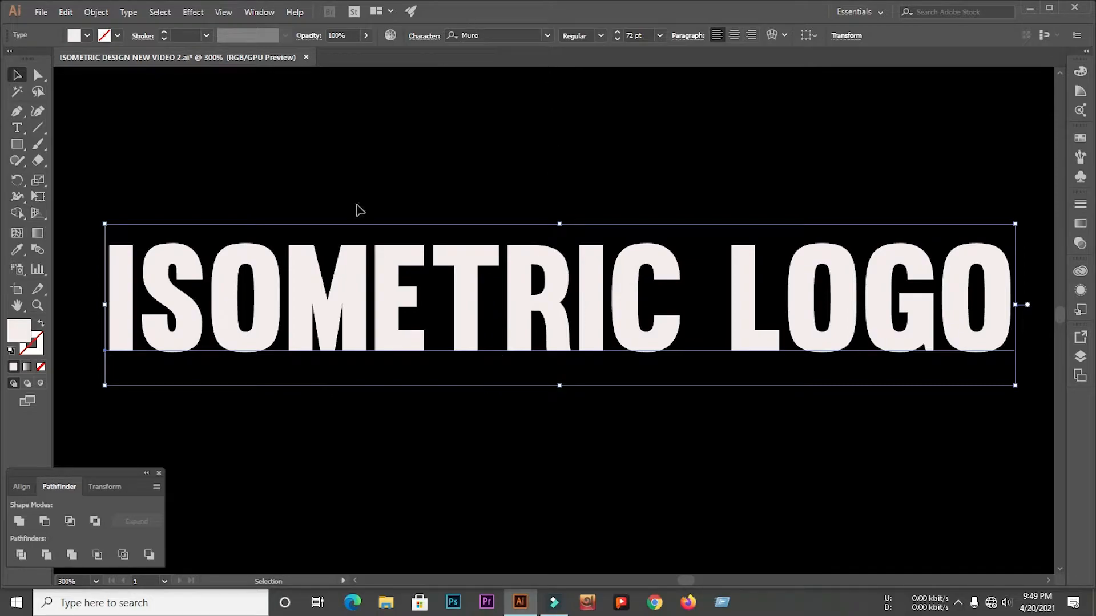
# Step: Convert the ISOMETRIC LOGO text to outlines
pyautogui.scroll(-2, 331, 211)
pyautogui.click(335, 399)
pyautogui.click(353, 260)
pyautogui.rightClick(351, 267)
pyautogui.click(388, 357)
pyautogui.click(380, 386)
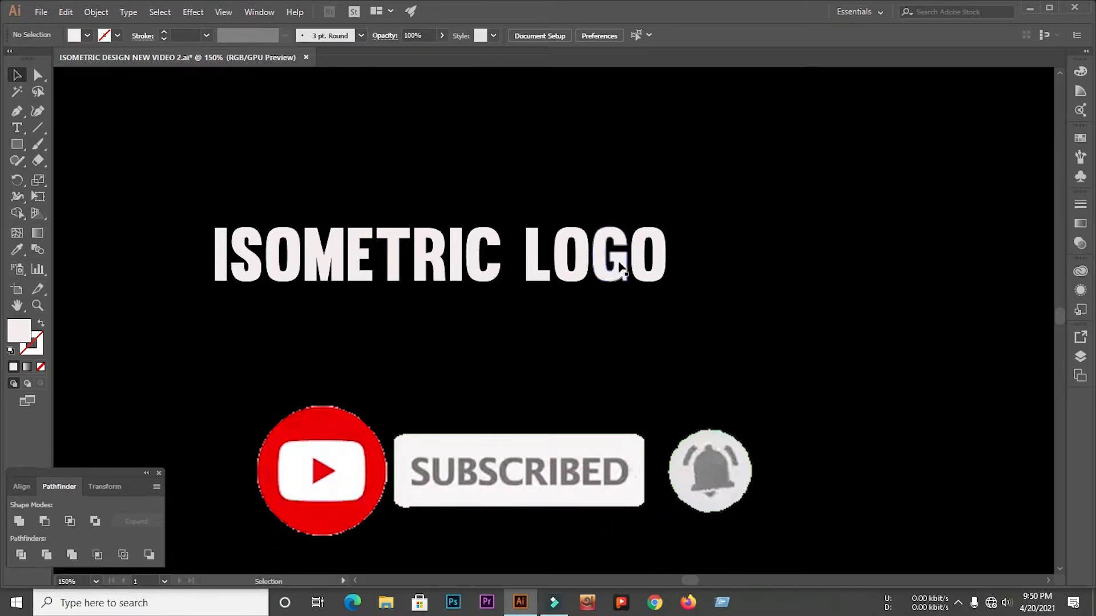
# Step: Duplicate the outlined ISOMETRIC LOGO group directly below the original
pyautogui.moveTo(193, 169); pyautogui.dragTo(401, 320)
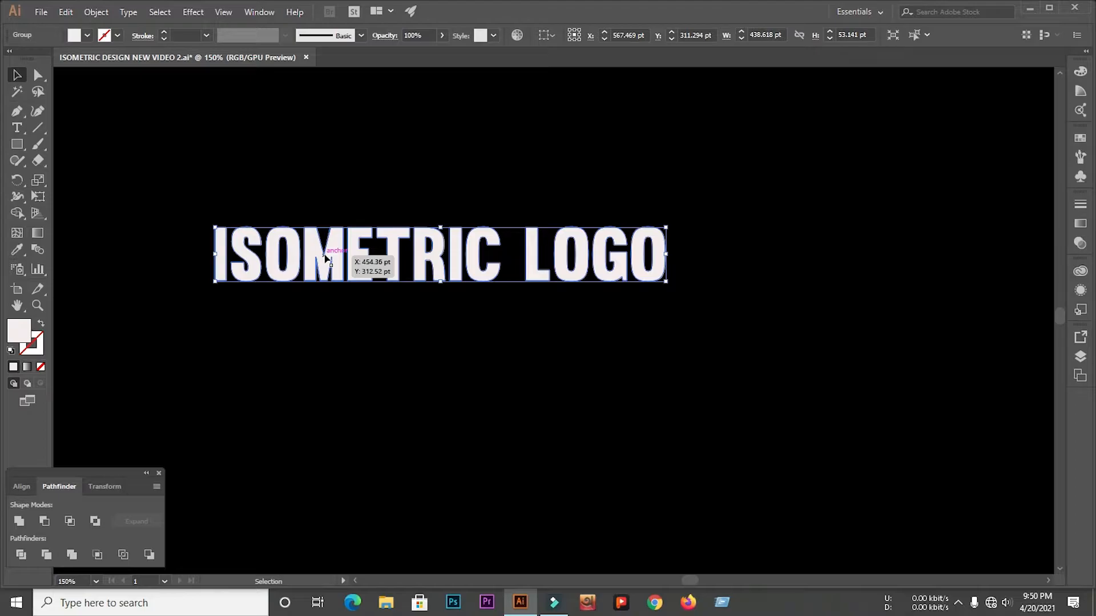
pyautogui.moveTo(327, 258); pyautogui.dragTo(319, 339)
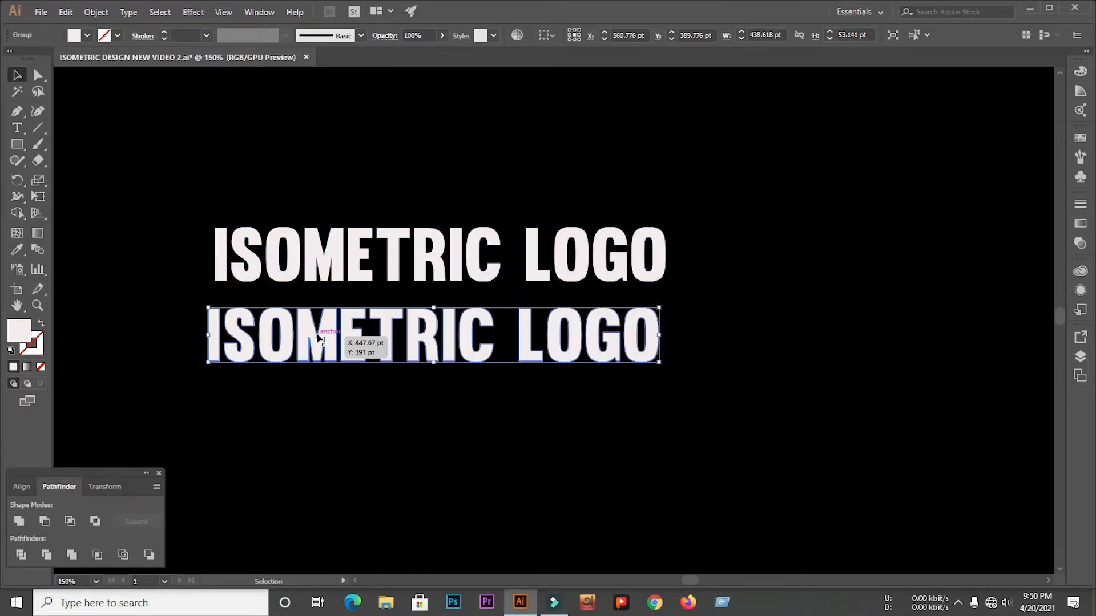
pyautogui.click(328, 179)
# Step: Duplicate both outlined text lines below the originals and move the copies aside to the right
pyautogui.scroll(-2, 318, 188)
pyautogui.moveTo(251, 184); pyautogui.dragTo(584, 315)
pyautogui.moveTo(316, 221); pyautogui.dragTo(333, 335)
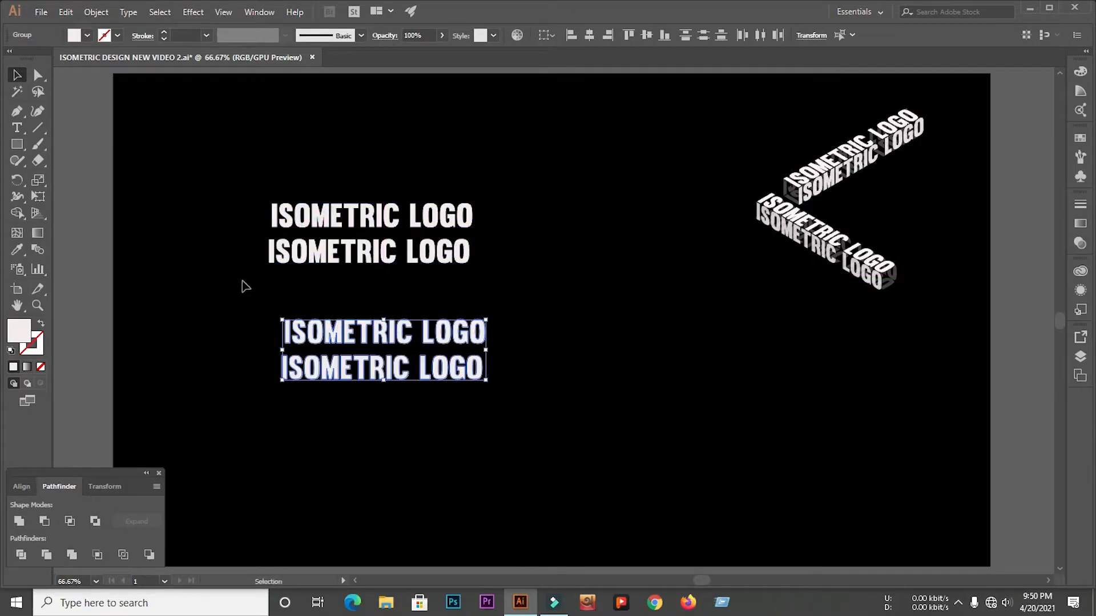
pyautogui.click(234, 259)
pyautogui.moveTo(405, 337); pyautogui.dragTo(742, 337)
# Step: Spread the two original text lines apart vertically, leaving a wide gap between them
pyautogui.click(351, 314)
pyautogui.scroll(3, 288, 231)
pyautogui.moveTo(385, 210); pyautogui.dragTo(383, 196)
pyautogui.moveTo(385, 196); pyautogui.dragTo(394, 542)
# Step: Apply a 3D Rotate effect to the upper ISOMETRIC LOGO text with the Isometric Top position
pyautogui.click(362, 188)
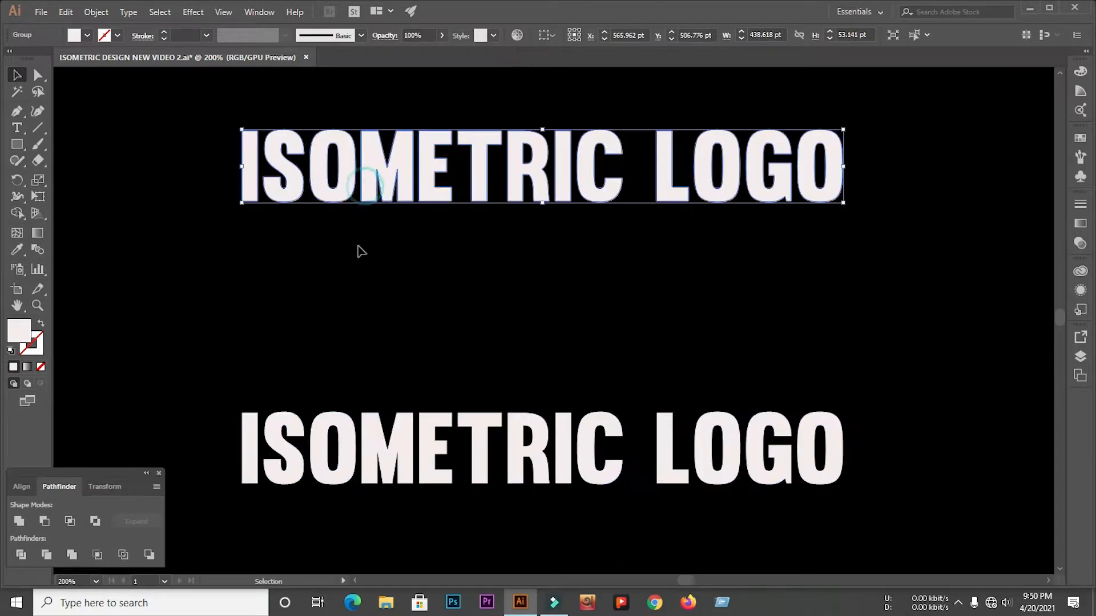
pyautogui.click(184, 15)
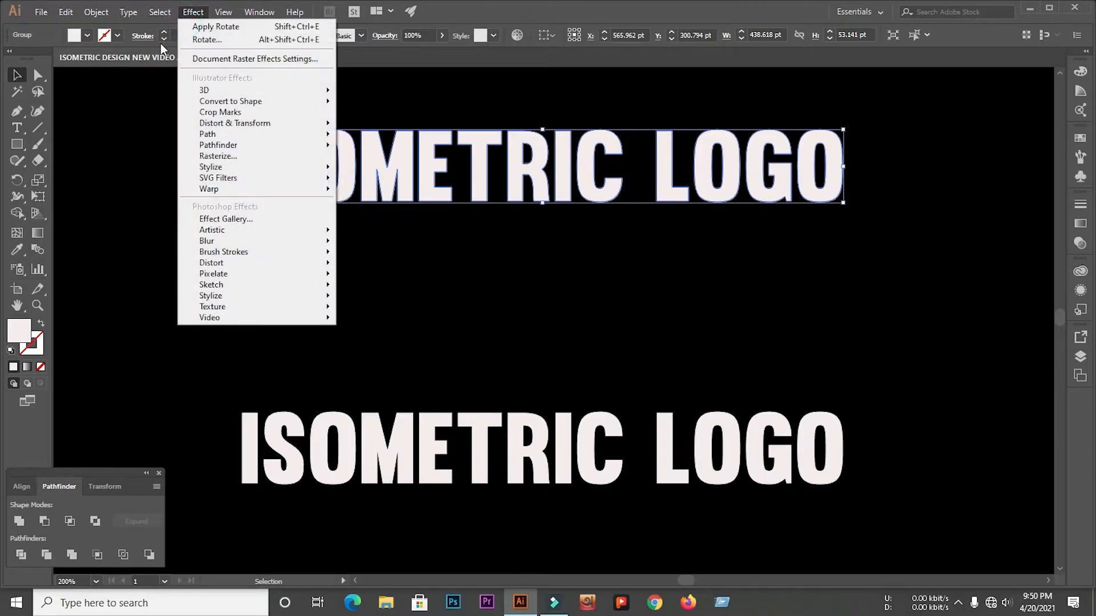
pyautogui.moveTo(211, 93)
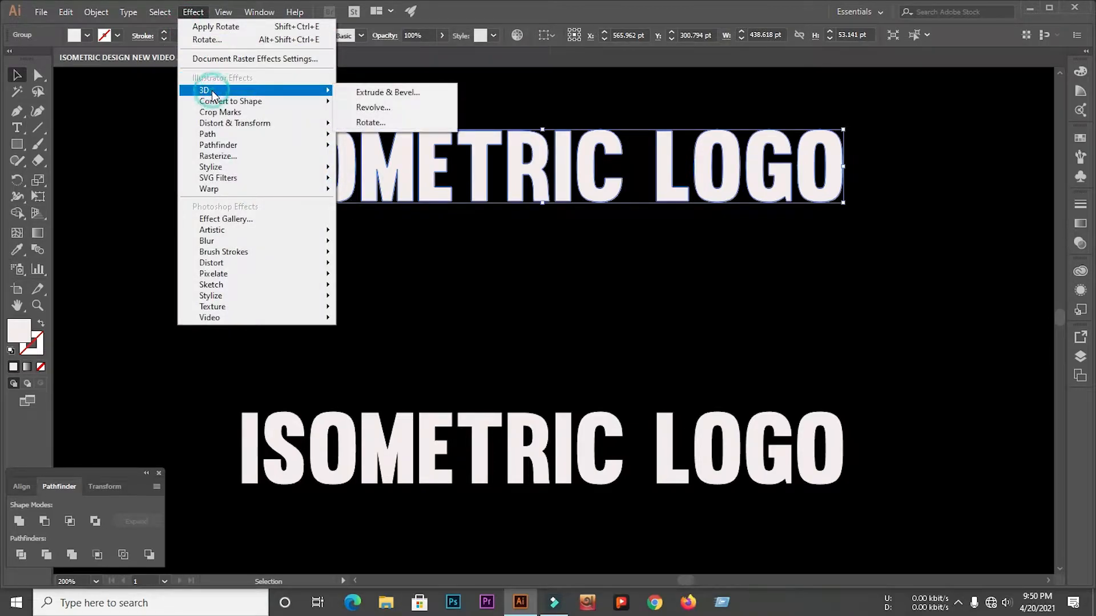
pyautogui.click(382, 123)
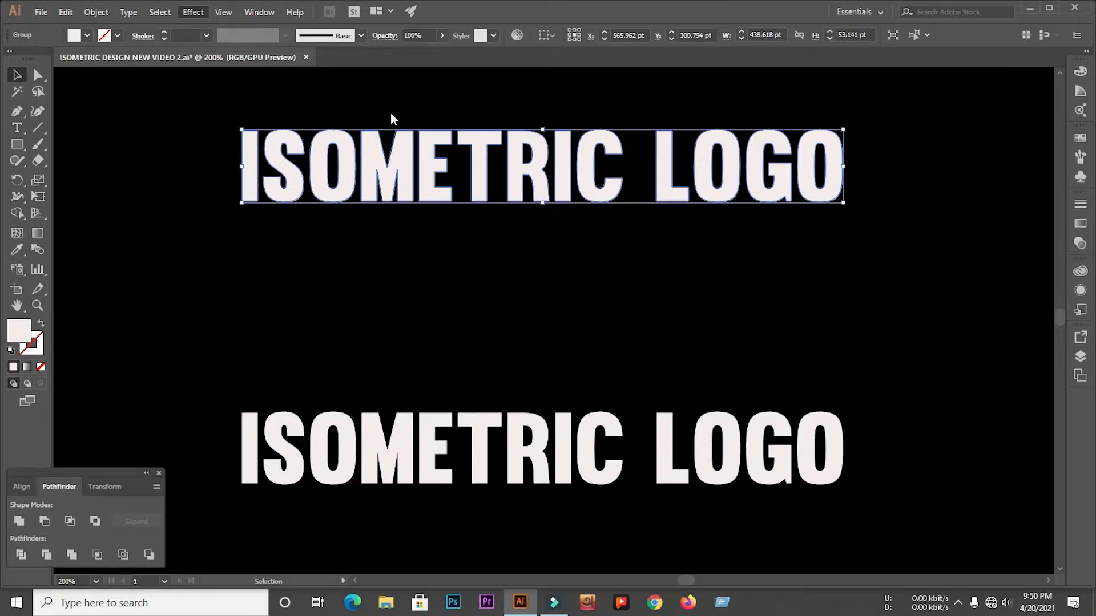
pyautogui.click(527, 371)
pyautogui.click(564, 180)
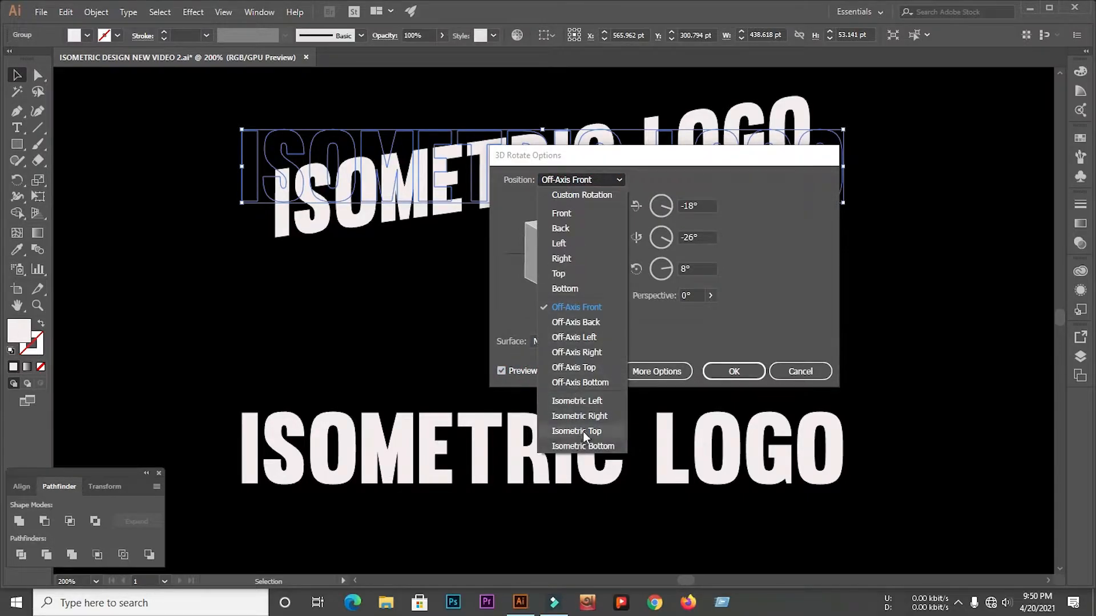
pyautogui.click(584, 431)
pyautogui.click(733, 372)
# Step: Expand the appearance of the rotated upper text and shift it down and to the left
pyautogui.moveTo(573, 234); pyautogui.dragTo(504, 296)
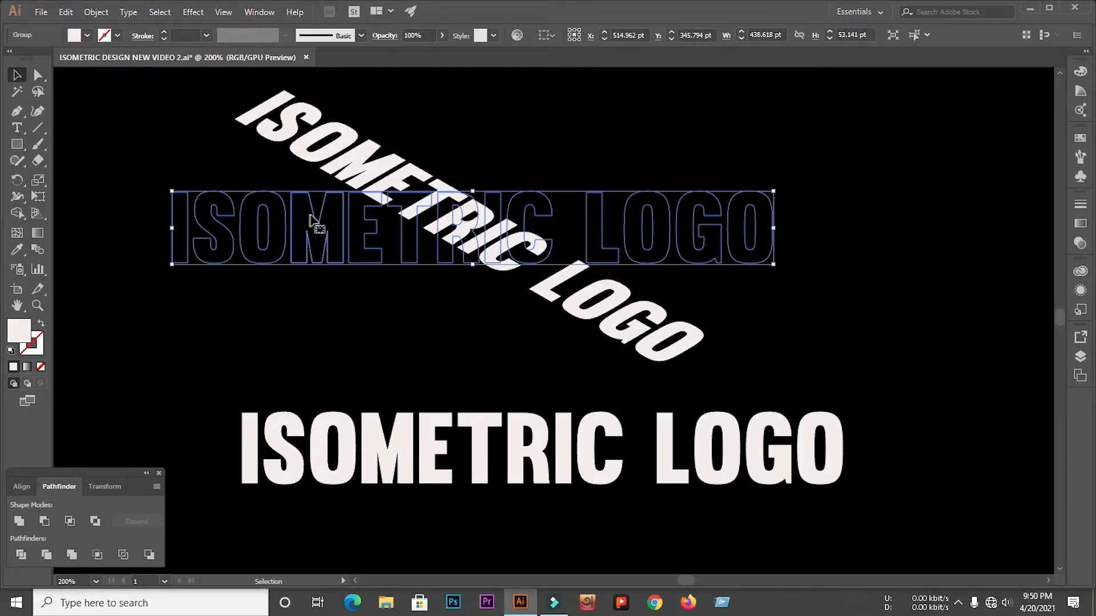
pyautogui.click(96, 12)
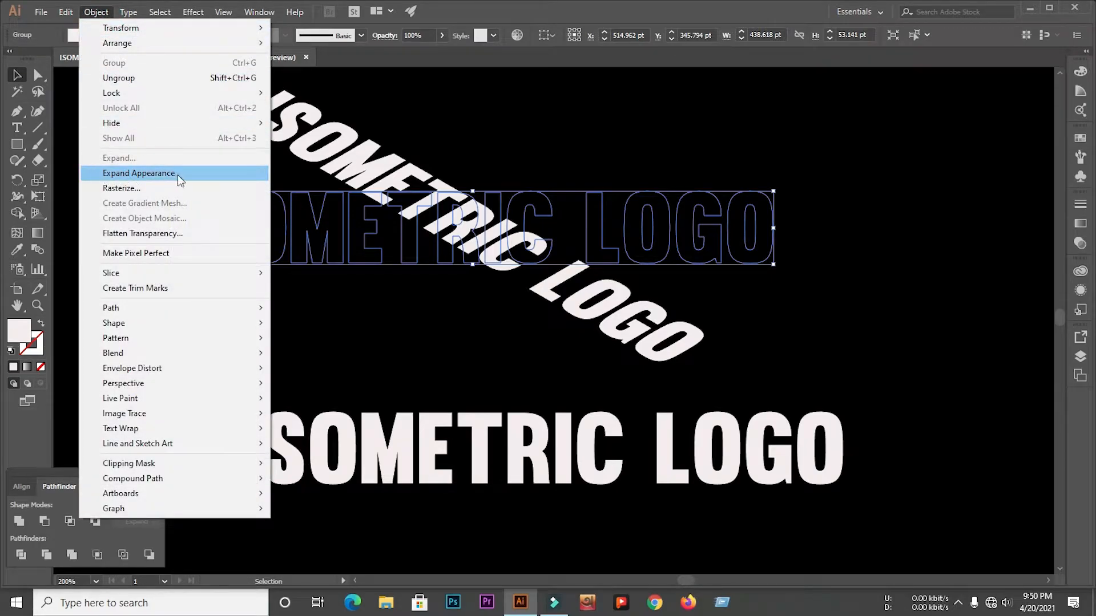
pyautogui.click(194, 176)
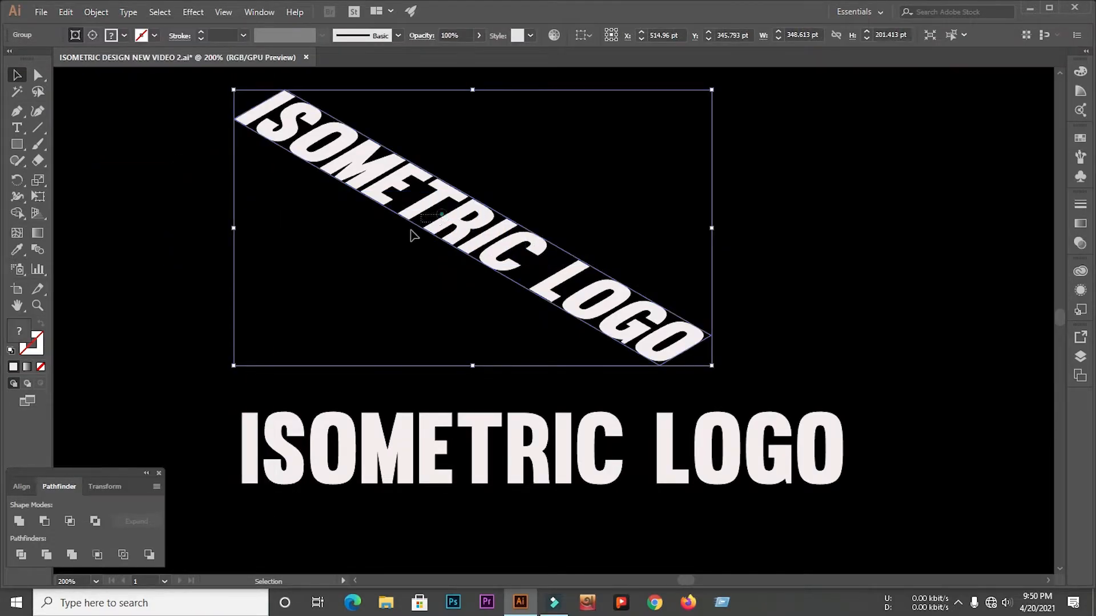
pyautogui.moveTo(393, 183); pyautogui.dragTo(361, 208)
pyautogui.click(493, 195)
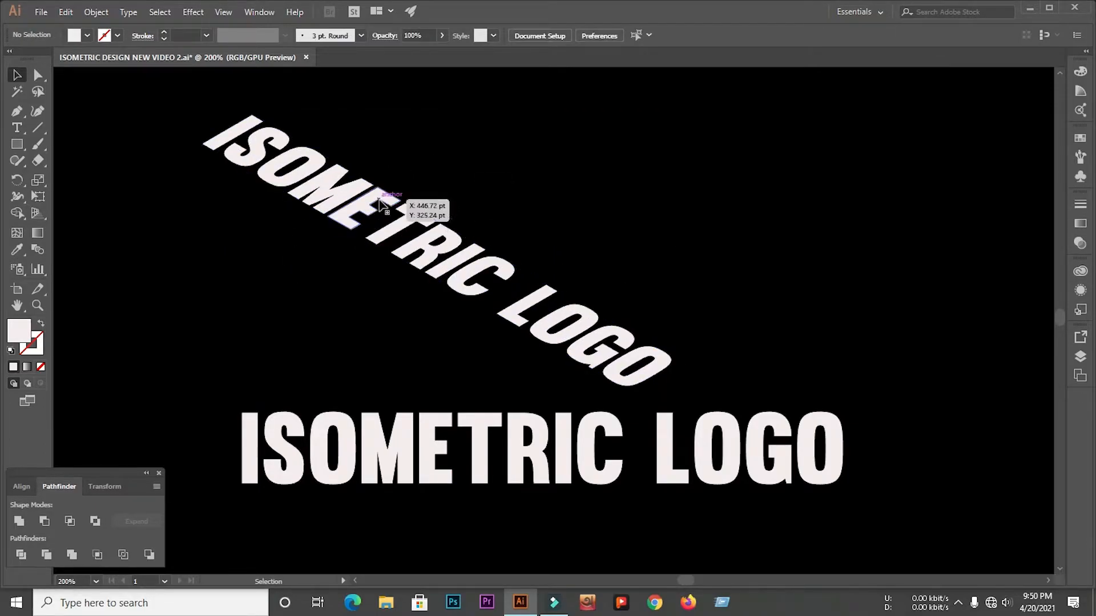
# Step: Shift the lower flat ISOMETRIC LOGO text up and to the left, and apply a 3D Rotate effect with the Isometric Left position
pyautogui.click(344, 425)
pyautogui.moveTo(345, 425); pyautogui.dragTo(294, 384)
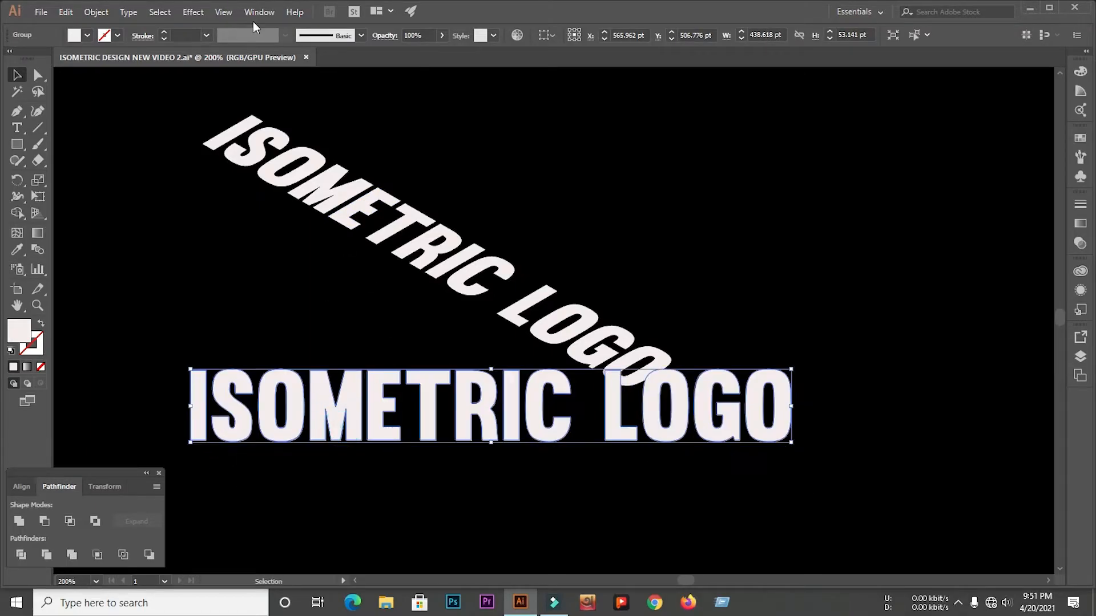
pyautogui.click(197, 17)
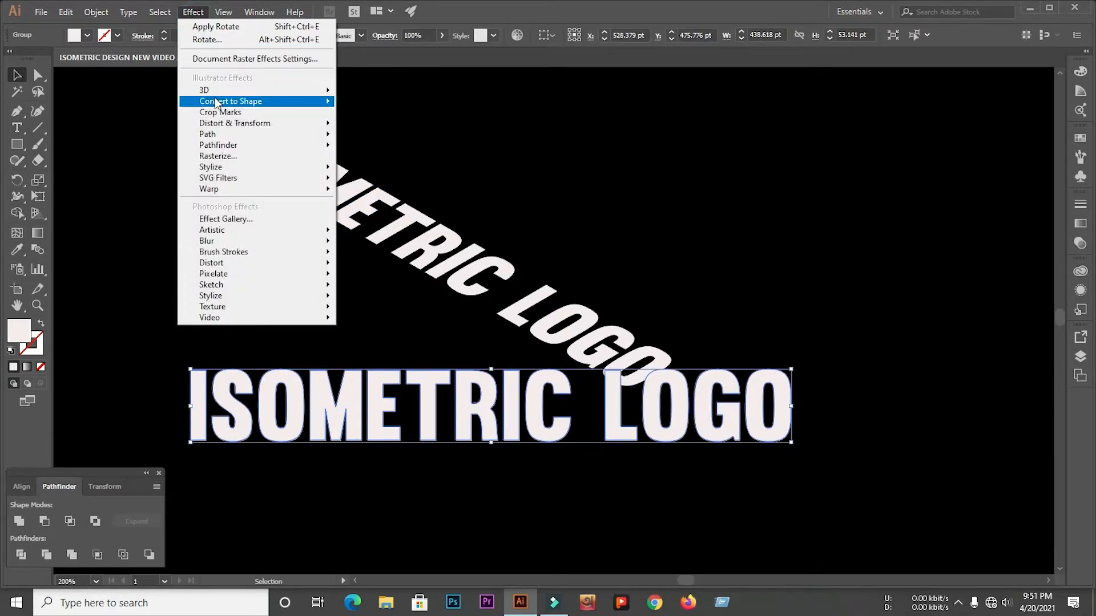
pyautogui.moveTo(220, 91)
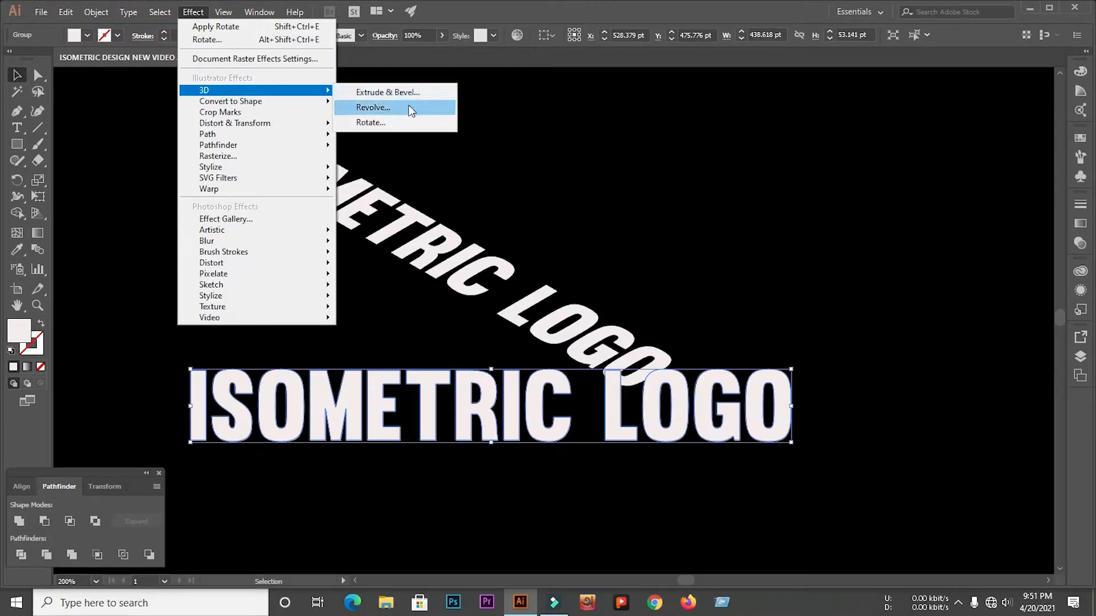
pyautogui.click(399, 124)
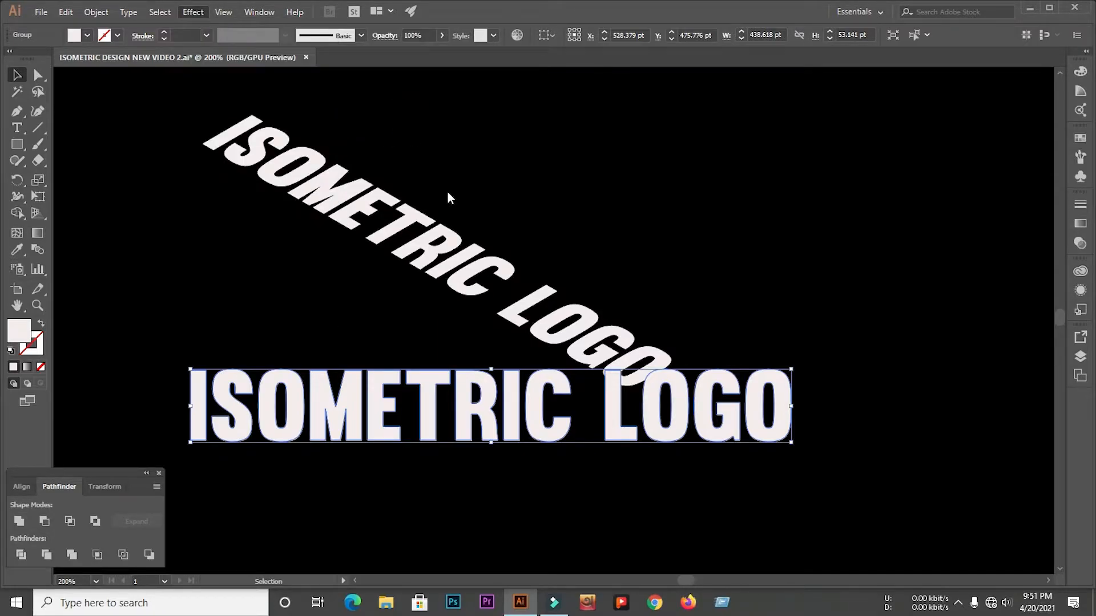
pyautogui.click(501, 371)
pyautogui.moveTo(632, 156); pyautogui.dragTo(850, 83)
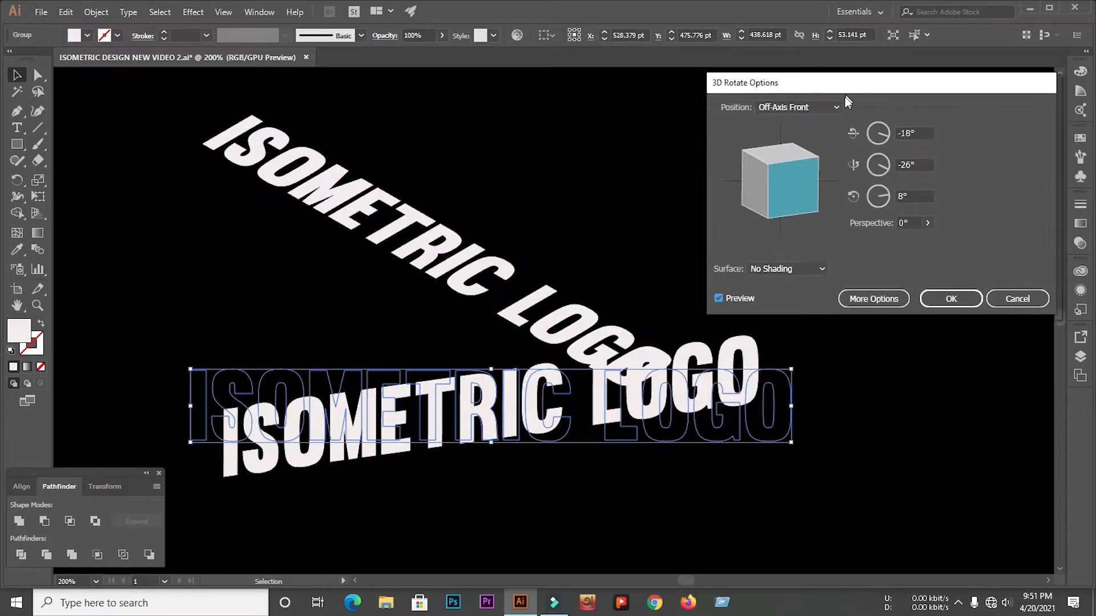
pyautogui.click(837, 107)
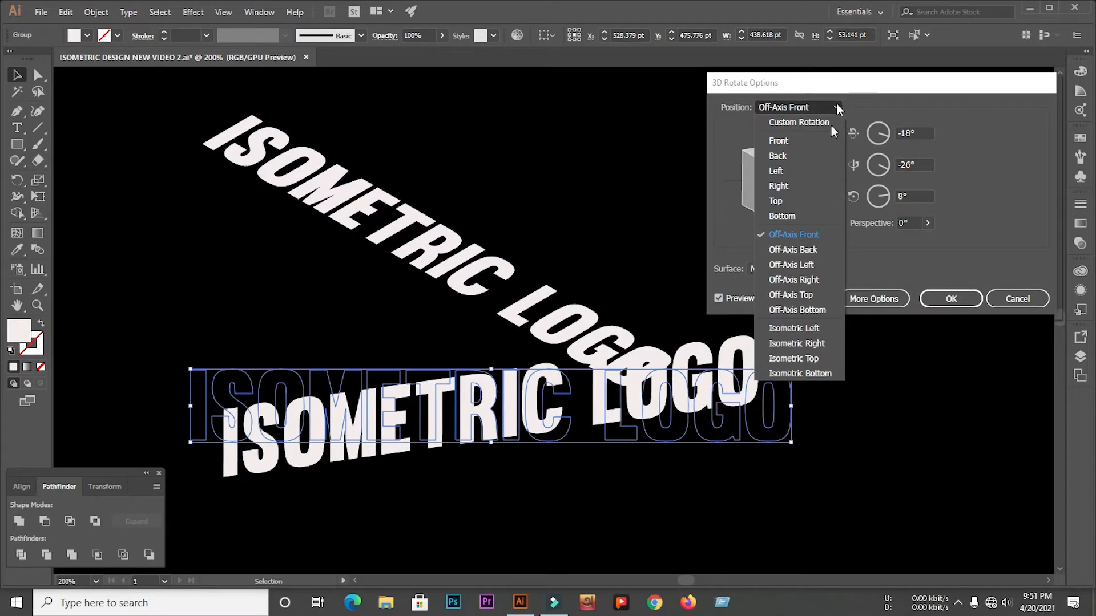
pyautogui.click(808, 372)
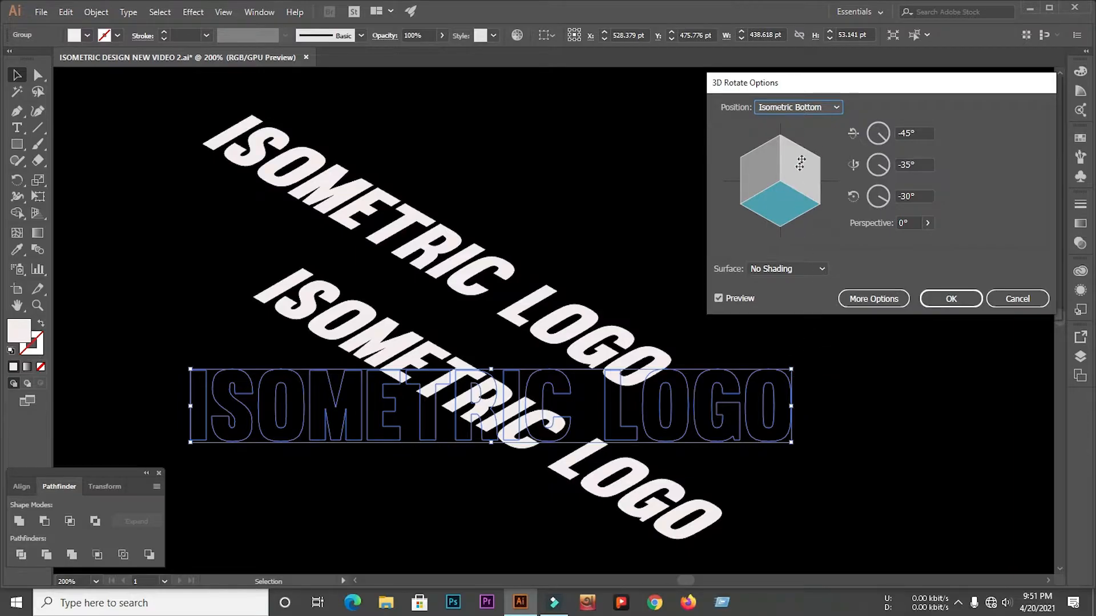
pyautogui.click(818, 111)
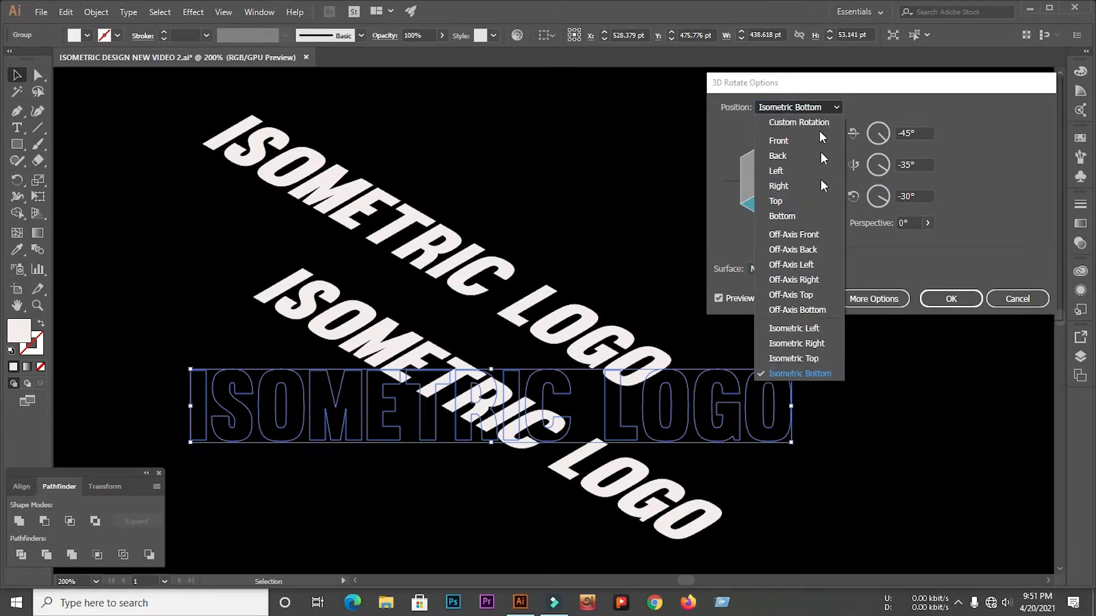
pyautogui.click(817, 343)
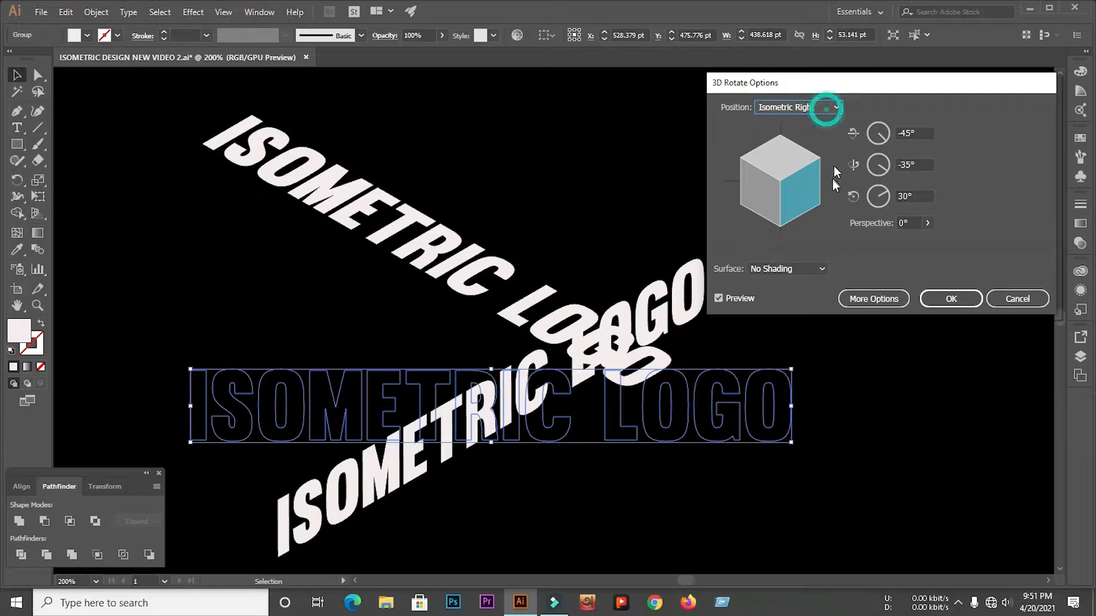
pyautogui.click(833, 107)
pyautogui.click(810, 328)
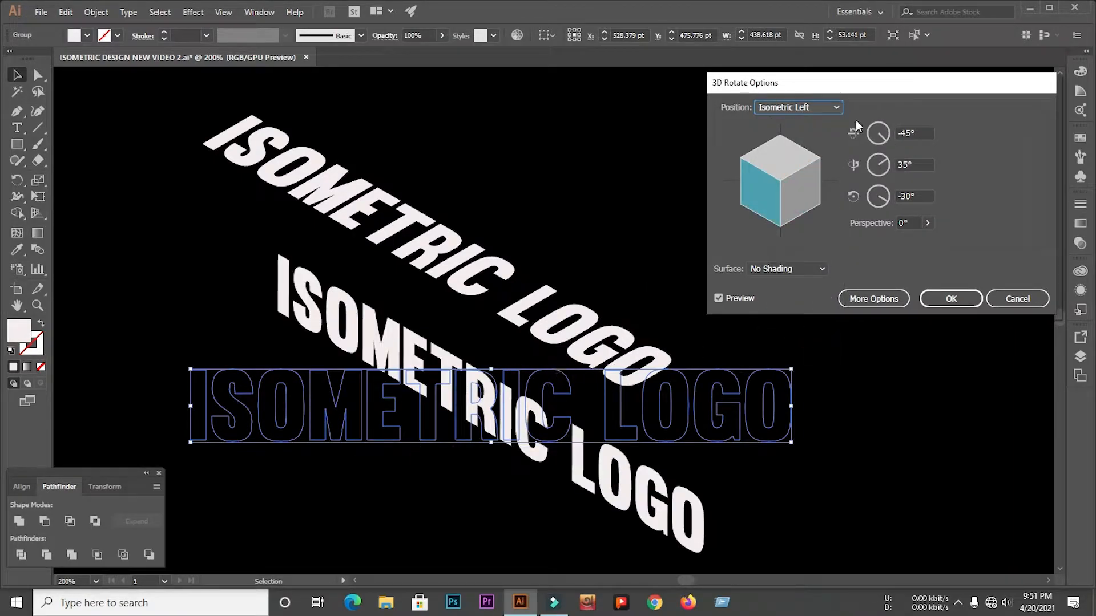
pyautogui.click(960, 297)
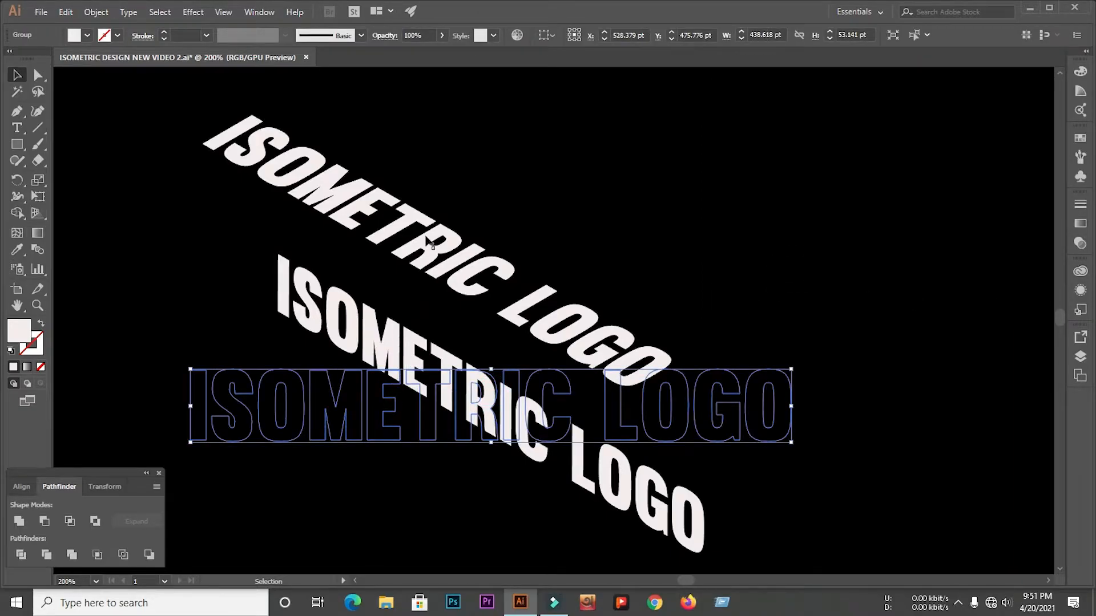
# Step: Expand the appearance of the Isometric Left text and move it clear of the top-face text, up and to the right
pyautogui.click(94, 12)
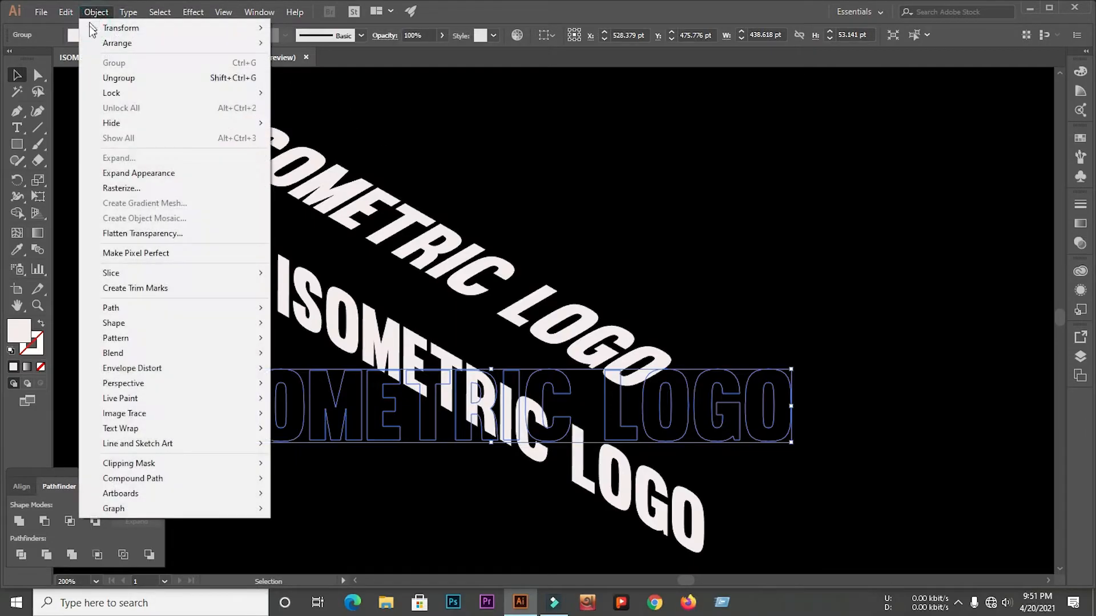
pyautogui.click(124, 174)
pyautogui.click(171, 240)
pyautogui.scroll(-1, 185, 237)
pyautogui.scroll(-1, 195, 240)
pyautogui.moveTo(307, 312); pyautogui.dragTo(506, 220)
pyautogui.click(322, 307)
pyautogui.moveTo(337, 226); pyautogui.dragTo(354, 293)
pyautogui.click(257, 366)
pyautogui.scroll(-1, 296, 297)
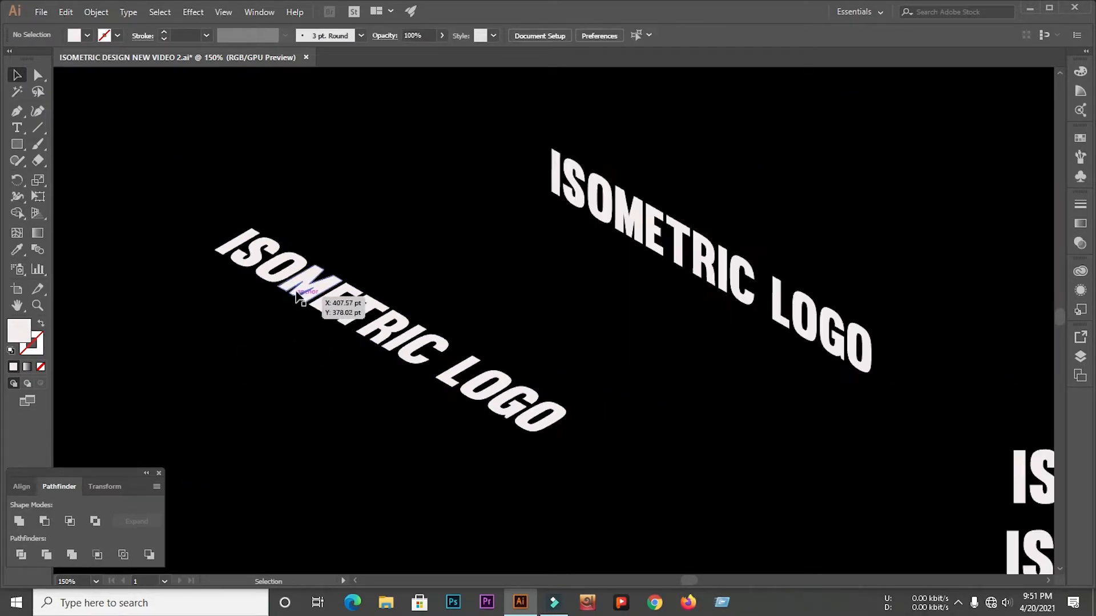
# Step: Duplicate the top-face text and the side-face text, placing each copy up and to the right of its original
pyautogui.moveTo(297, 292); pyautogui.dragTo(362, 217)
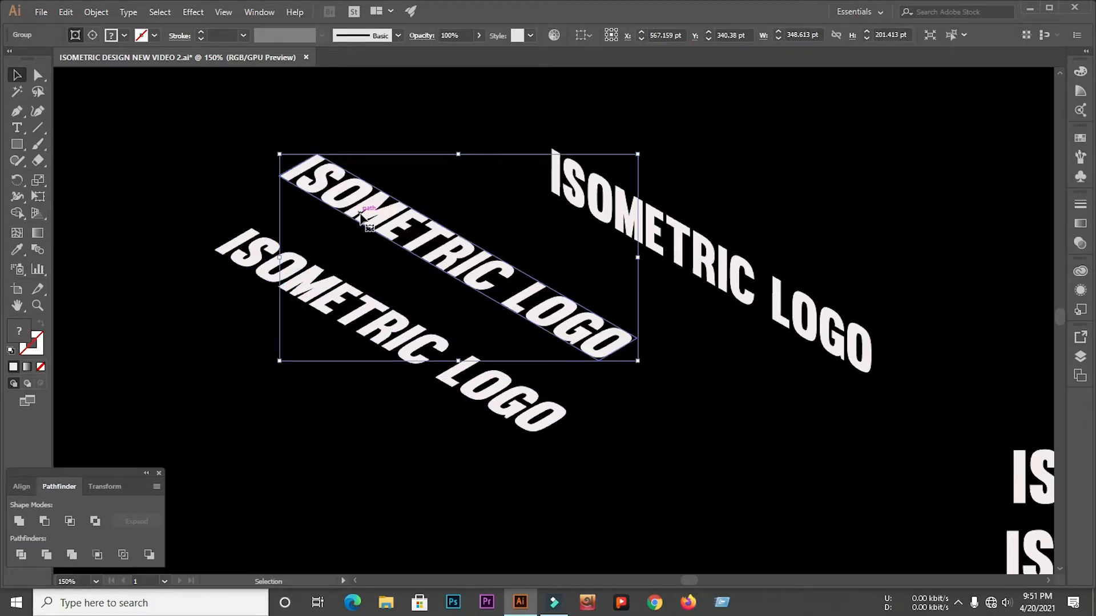
pyautogui.click(454, 189)
pyautogui.moveTo(610, 207); pyautogui.dragTo(742, 178)
pyautogui.click(508, 185)
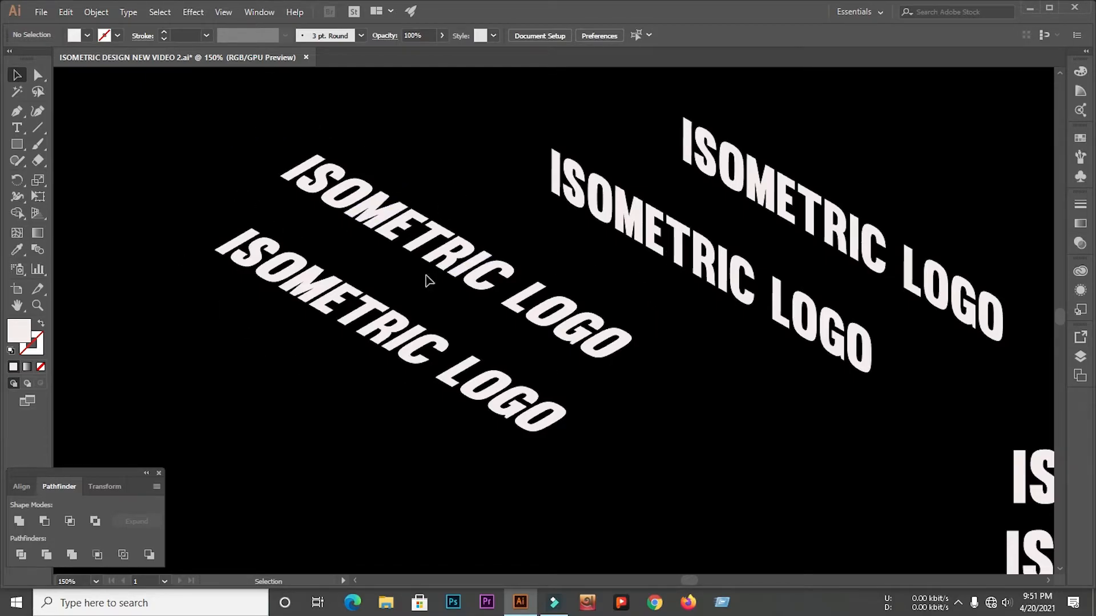
# Step: Move one side-face text against the rear edge of the upper top-face text so the two faces meet along that edge
pyautogui.scroll(-1, 277, 221)
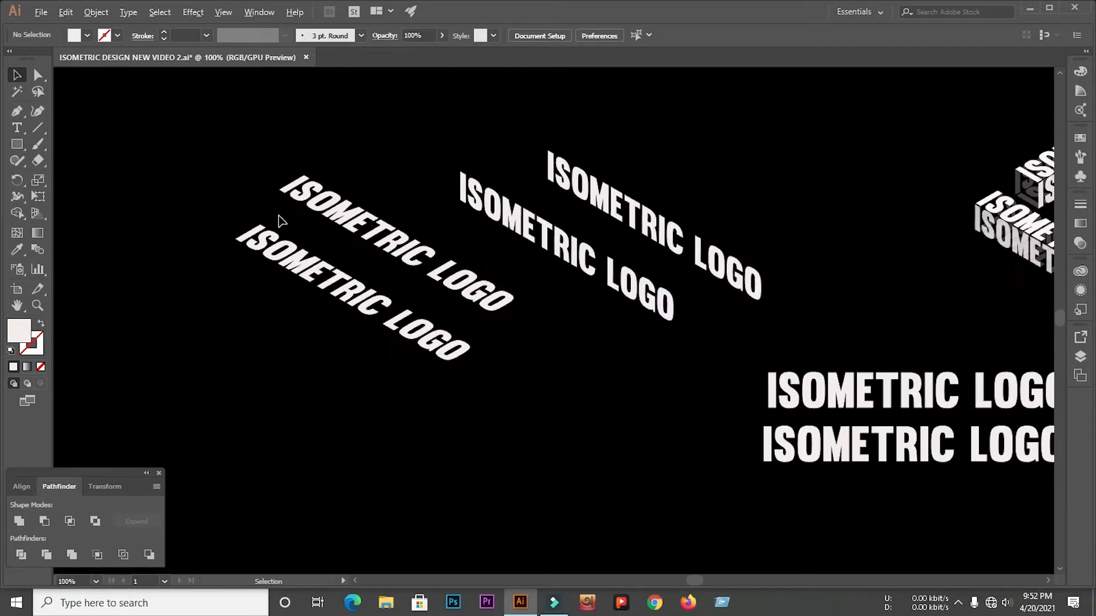
pyautogui.scroll(1, 293, 187)
pyautogui.click(429, 276)
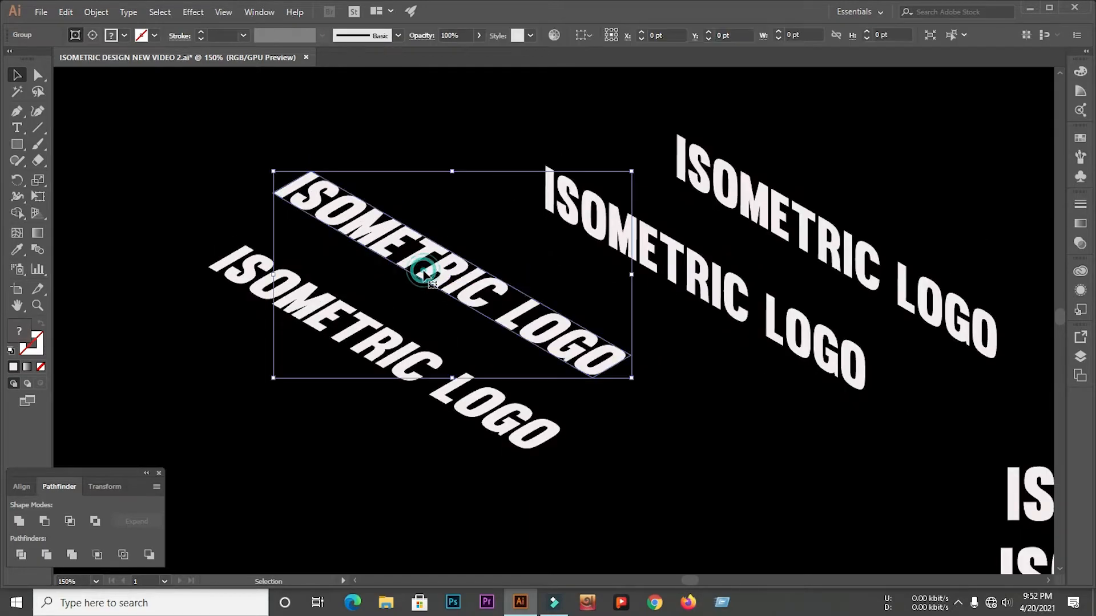
pyautogui.click(477, 245)
pyautogui.moveTo(620, 248); pyautogui.dragTo(405, 190)
pyautogui.scroll(5, 297, 164)
pyautogui.click(318, 200)
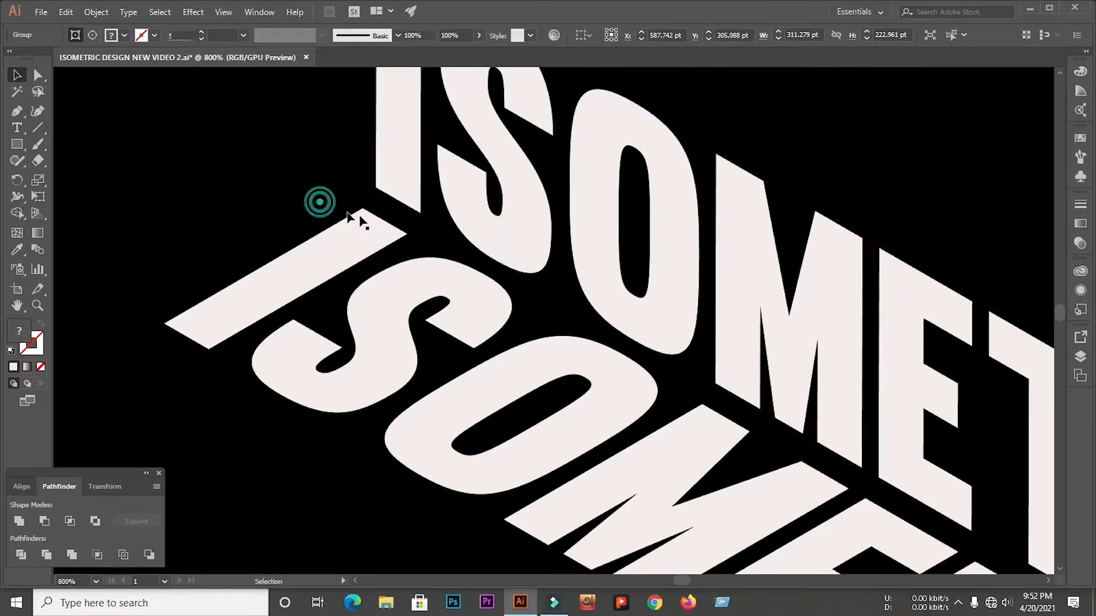
pyautogui.scroll(-5, 306, 252)
pyautogui.click(230, 238)
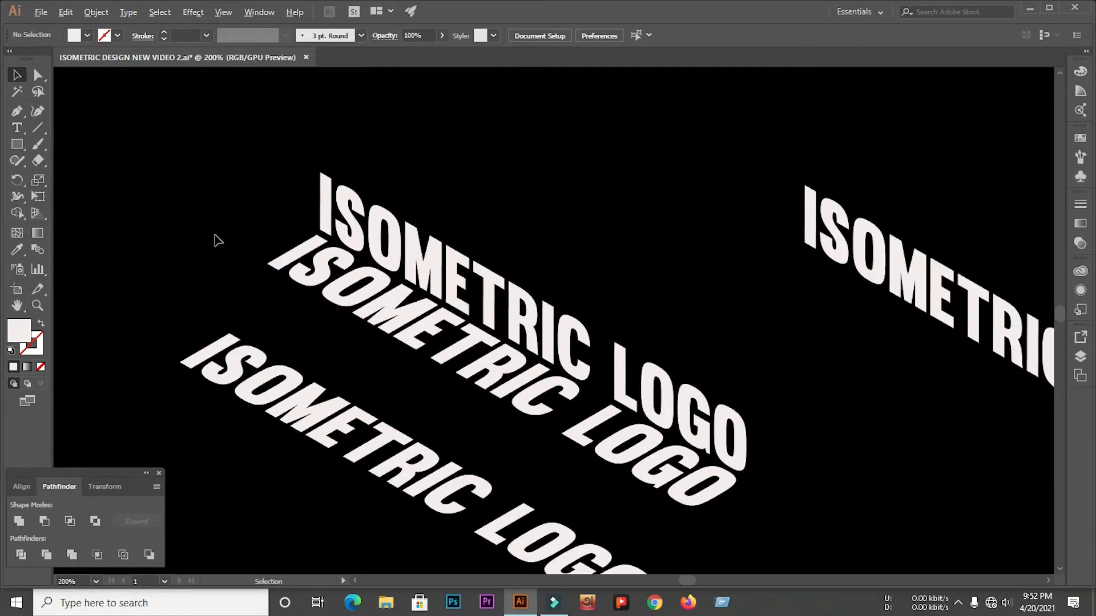
# Step: Select the joined pair of faces and reduce their opacity to 48%
pyautogui.click(192, 215)
pyautogui.moveTo(204, 189); pyautogui.dragTo(466, 315)
pyautogui.moveTo(243, 195); pyautogui.dragTo(403, 272)
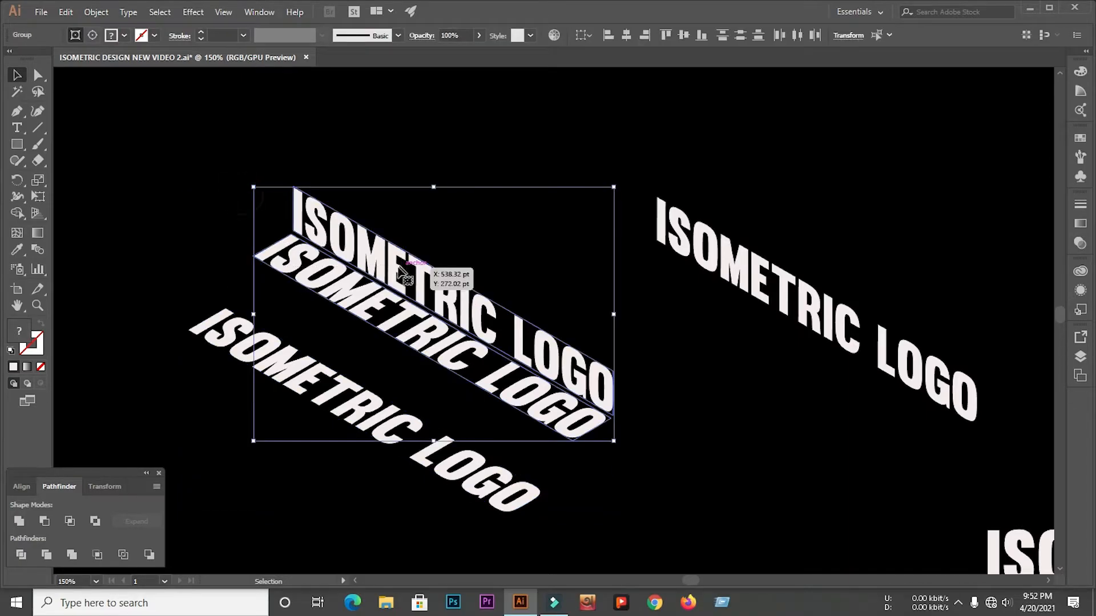
pyautogui.click(479, 36)
pyautogui.moveTo(457, 51); pyautogui.dragTo(451, 52)
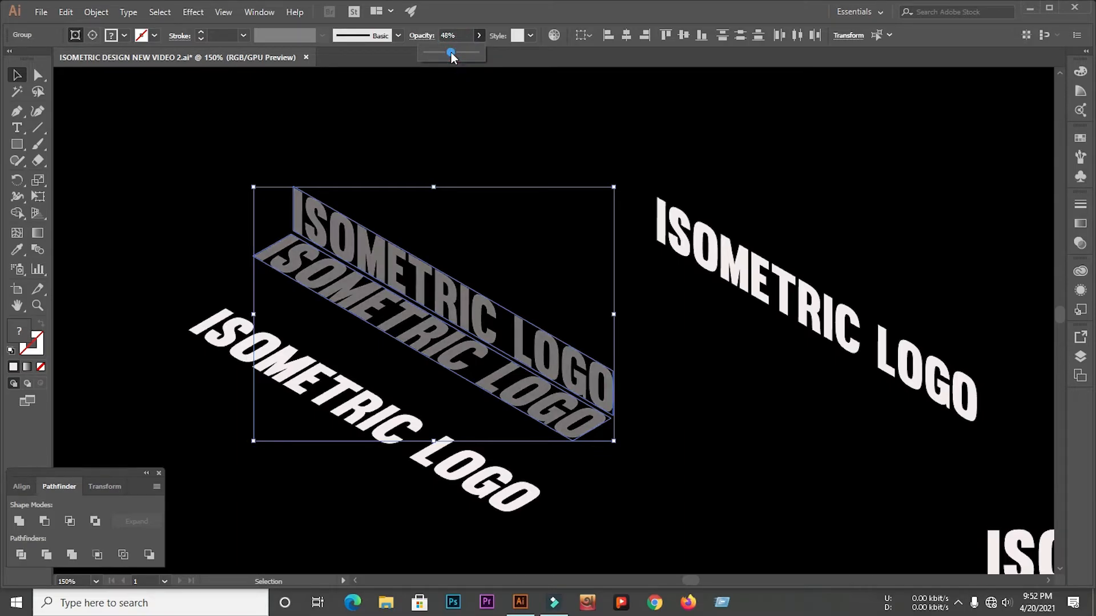
pyautogui.click(501, 232)
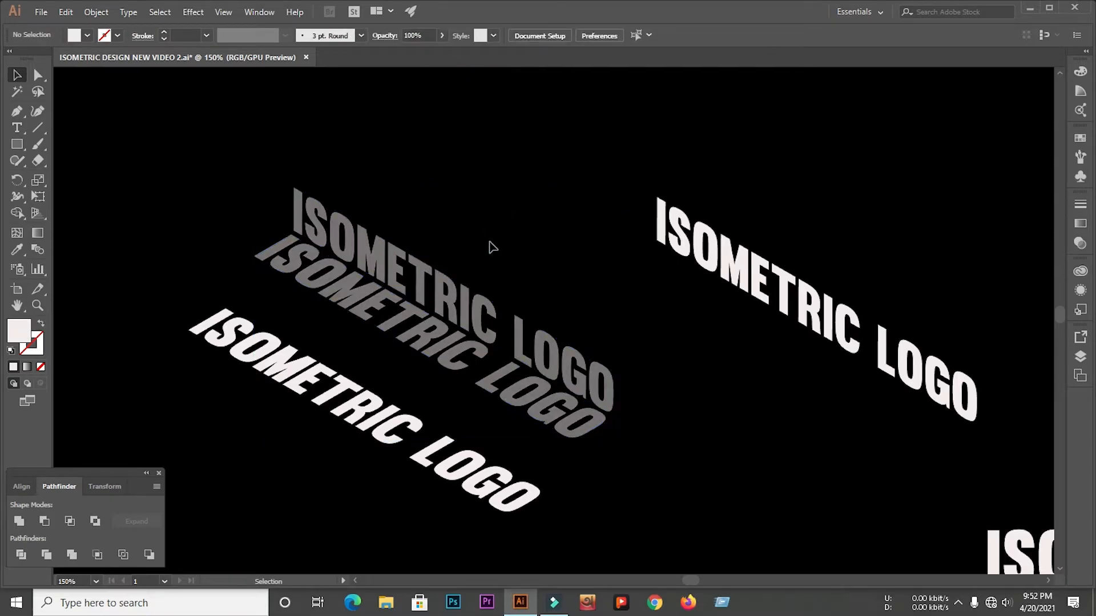
# Step: Place the remaining white top-face text over the dimmed pair and nudge it upward until it lines up with the upper edge of the back face
pyautogui.moveTo(353, 421); pyautogui.dragTo(423, 297)
pyautogui.scroll(4, 305, 219)
pyautogui.moveTo(293, 198); pyautogui.dragTo(292, 213)
pyautogui.click(274, 200)
pyautogui.press('Up')
pyautogui.press('Up')
pyautogui.press('Up')
pyautogui.press('Up')
pyautogui.press('Up')
pyautogui.press('Up')
pyautogui.press('Up')
pyautogui.press('Up')
pyautogui.press('Up')
pyautogui.click(136, 247)
pyautogui.moveTo(173, 162)
pyautogui.mouseDown()
pyautogui.moveTo(183, 200)
pyautogui.moveTo(207, 163)
pyautogui.moveTo(194, 159)
pyautogui.mouseUp()
# Step: Place the remaining white side-face text under the front edge of the top face, leaving a small gap between the two faces
pyautogui.scroll(-3, 240, 225)
pyautogui.click(712, 291)
pyautogui.scroll(-2, 411, 219)
pyautogui.moveTo(610, 256); pyautogui.dragTo(341, 262)
pyautogui.scroll(4, 274, 208)
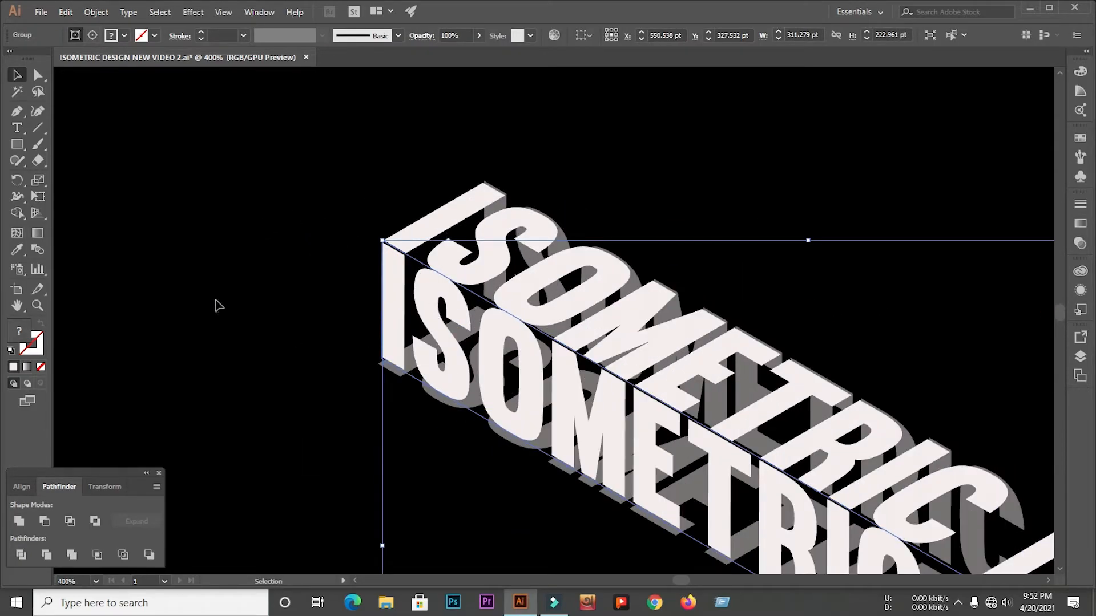
pyautogui.scroll(-1, 335, 355)
pyautogui.scroll(3, 335, 359)
pyautogui.moveTo(369, 279); pyautogui.dragTo(363, 293)
pyautogui.scroll(-3, 269, 309)
pyautogui.scroll(-1, 188, 213)
# Step: Set the opacity of the front side-face text to 89%
pyautogui.click(161, 203)
pyautogui.click(298, 242)
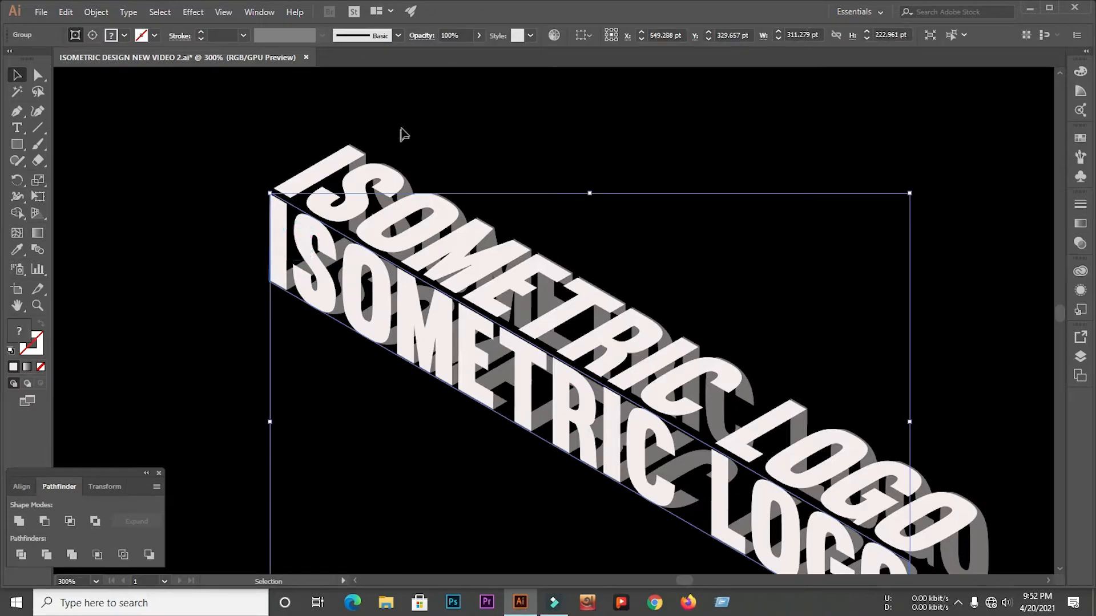
pyautogui.click(472, 36)
pyautogui.write('90')
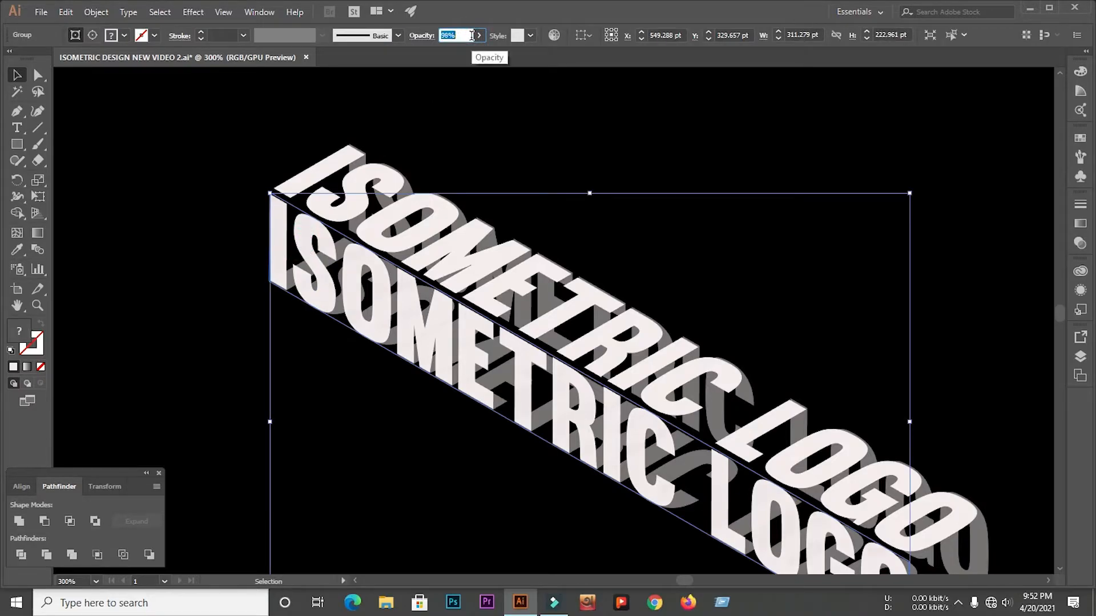
pyautogui.press('Return')
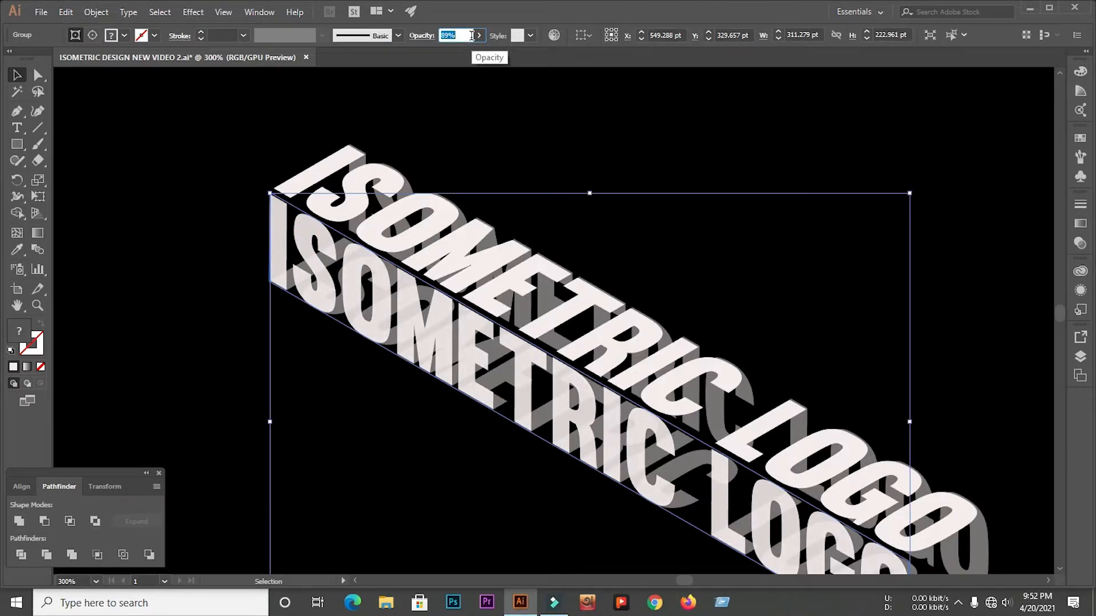
# Step: Select both dimmed rear and bottom text faces and lower their opacity to 28%
pyautogui.moveTo(637, 466); pyautogui.dragTo(717, 416)
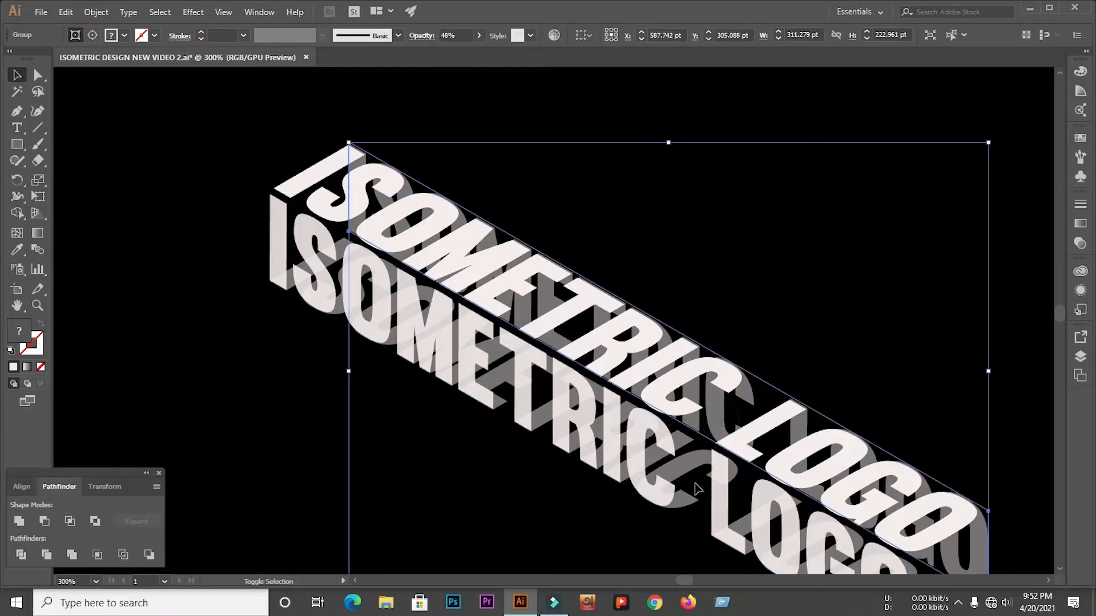
pyautogui.keyDown('shift'); pyautogui.click(700, 486); pyautogui.keyUp('shift')
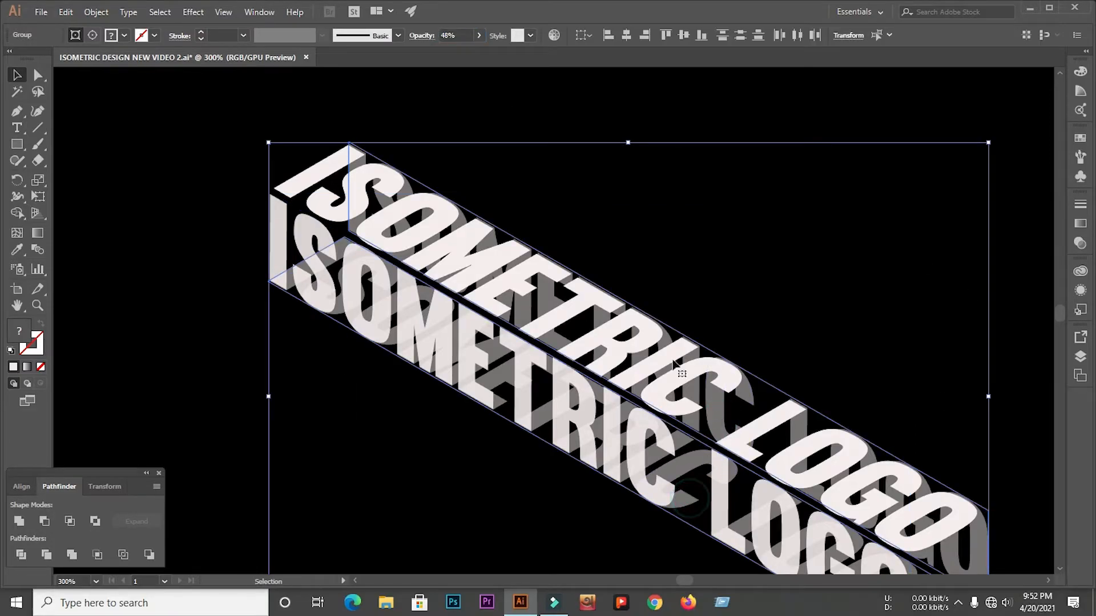
pyautogui.click(465, 37)
pyautogui.write('28')
pyautogui.press('Return')
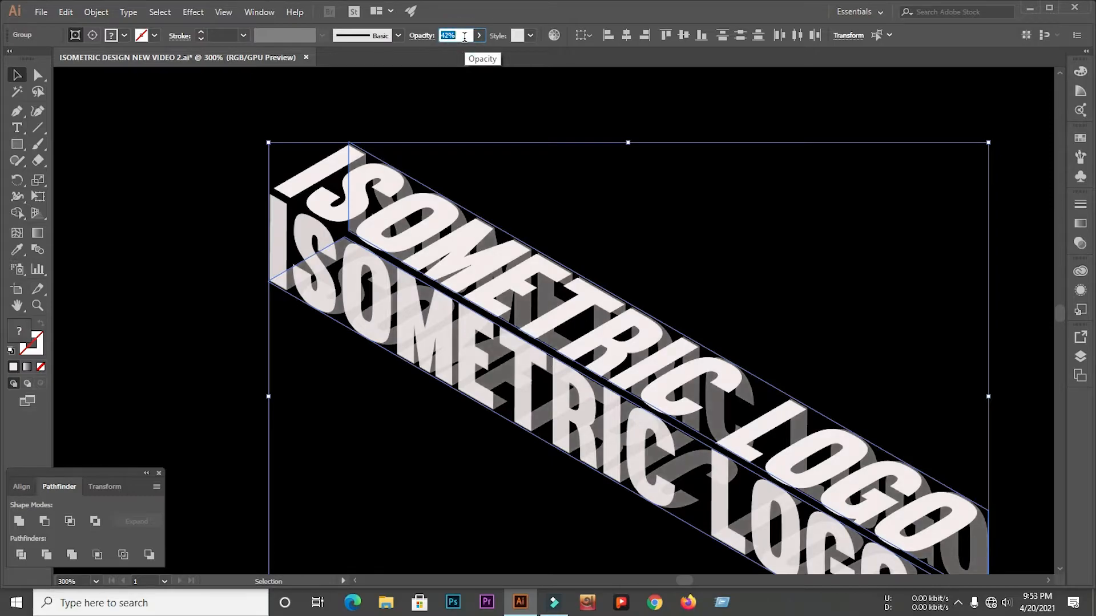
# Step: Select all four faces of the isometric text block and group them
pyautogui.click(668, 234)
pyautogui.hotkey('ctrl', '1')
pyautogui.moveTo(222, 142); pyautogui.dragTo(580, 379)
pyautogui.rightClick(402, 246)
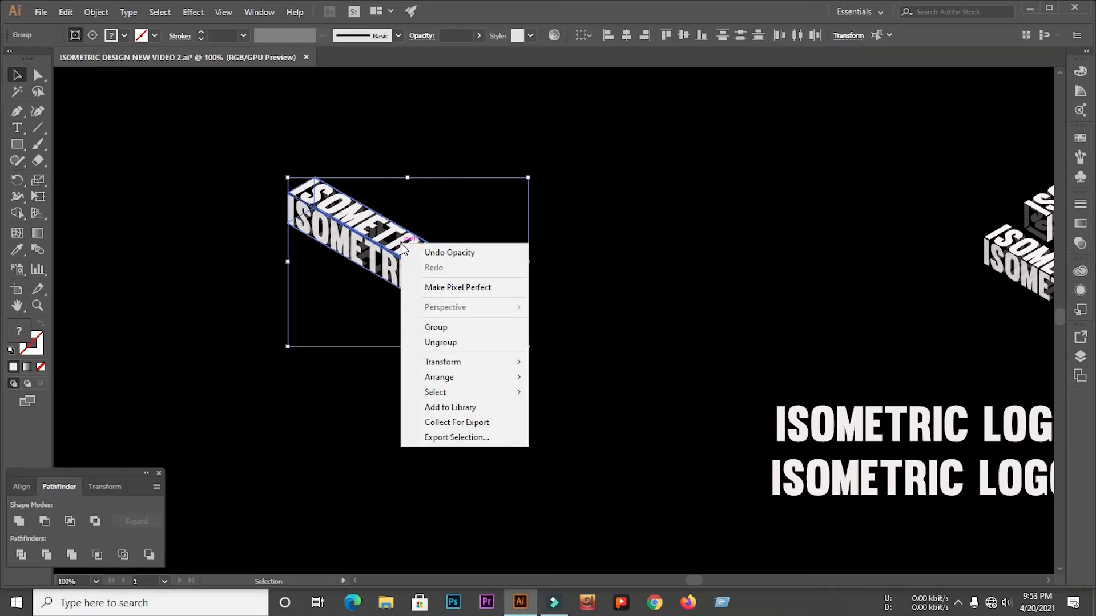
pyautogui.click(443, 324)
pyautogui.click(604, 296)
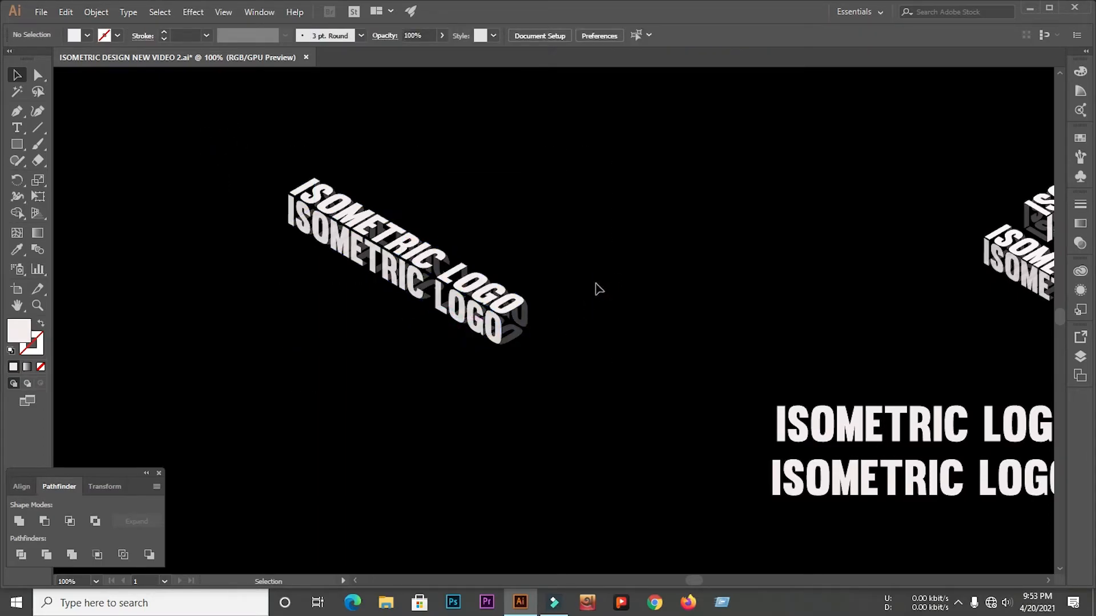
# Step: Move the grouped isometric text block to the right and slightly up on the artboard, beside the reference design
pyautogui.scroll(-2, 305, 280)
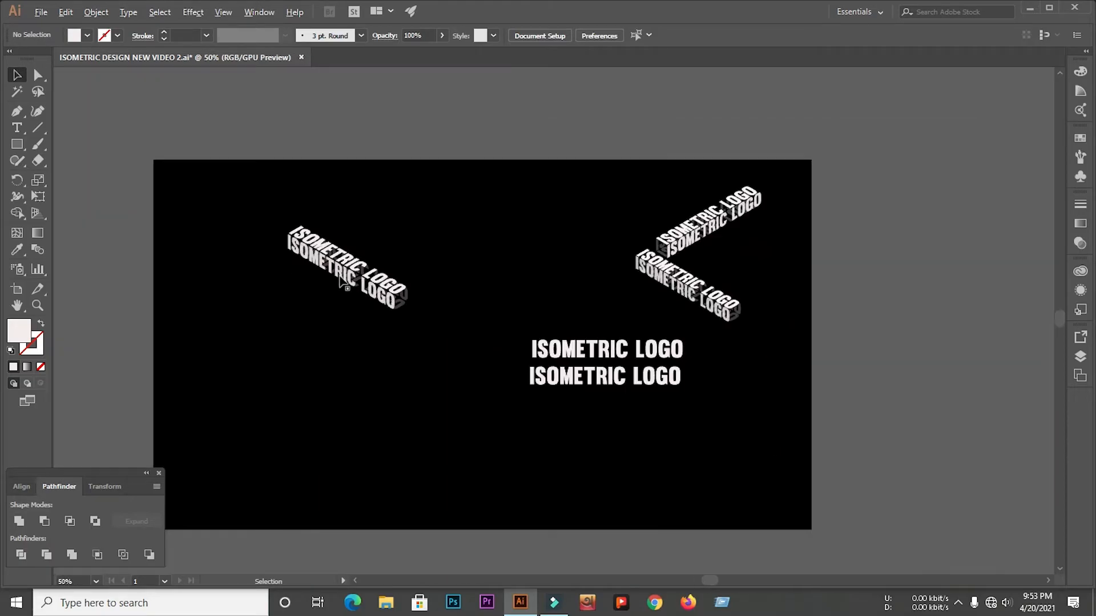
pyautogui.moveTo(365, 284); pyautogui.dragTo(468, 272)
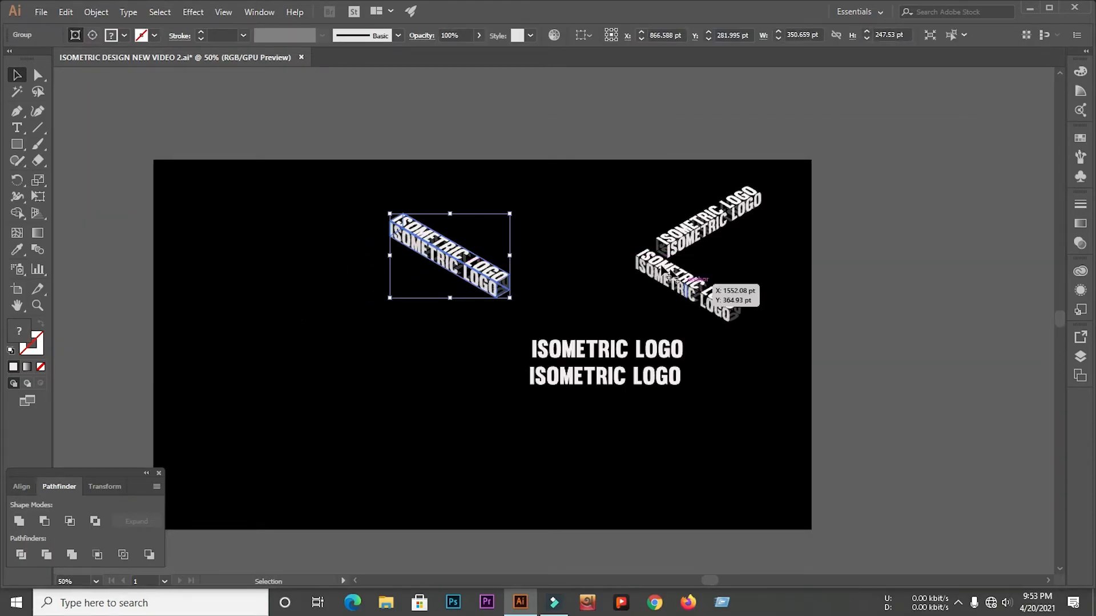
pyautogui.click(751, 262)
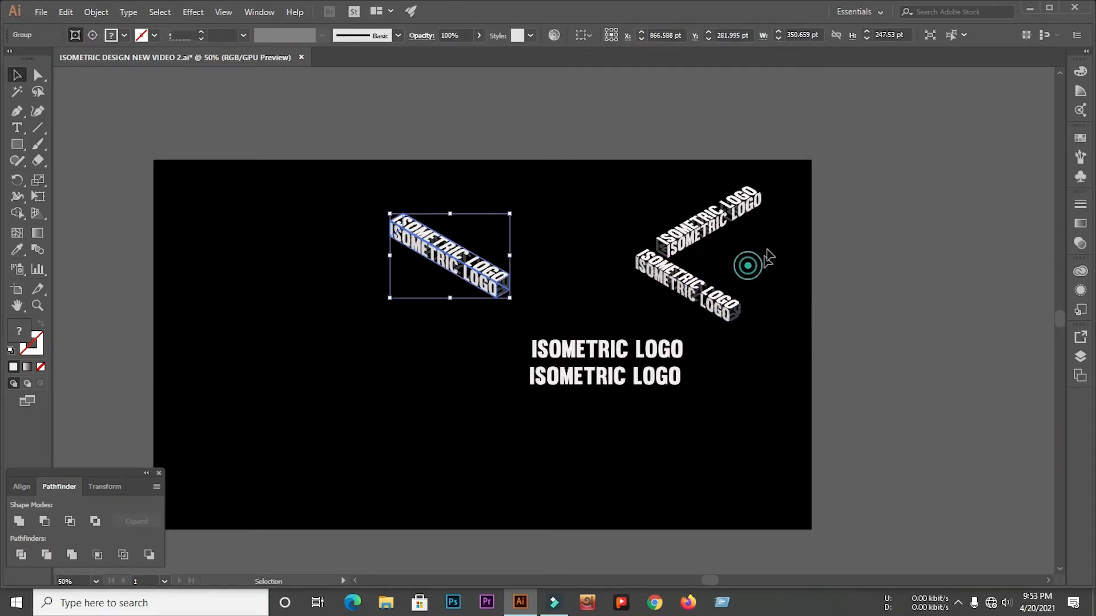
pyautogui.moveTo(473, 255); pyautogui.dragTo(517, 227)
# Step: Bring the two flat ISOMETRIC LOGO lines to the empty left area of the artboard, spread them apart vertically and select the upper one
pyautogui.moveTo(481, 326); pyautogui.dragTo(609, 394)
pyautogui.moveTo(590, 351); pyautogui.dragTo(289, 263)
pyautogui.click(359, 424)
pyautogui.scroll(3, 321, 315)
pyautogui.click(331, 350)
pyautogui.click(332, 264)
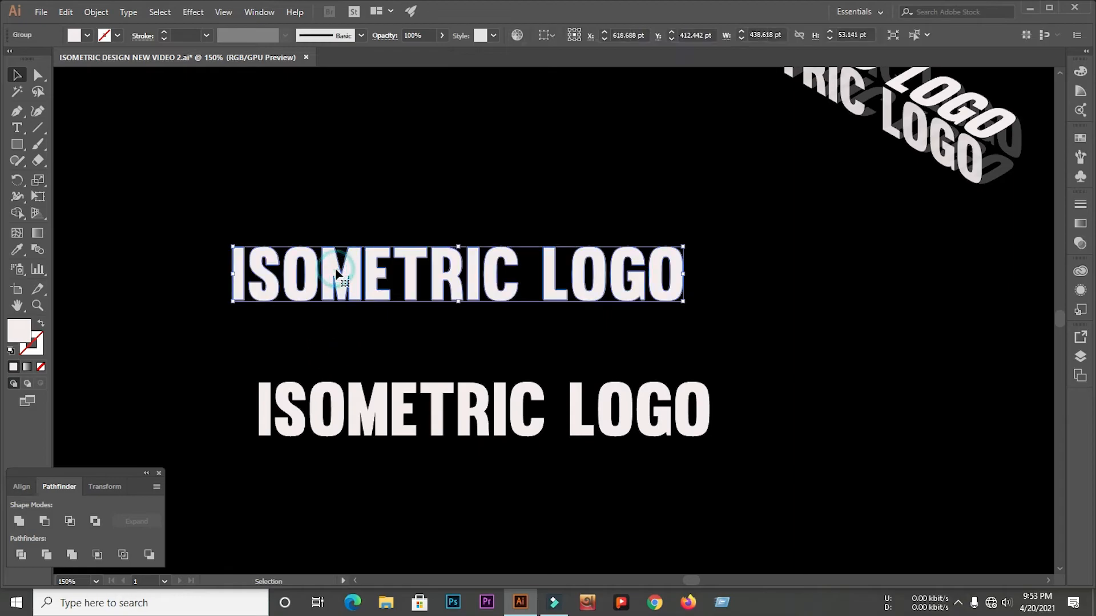
# Step: Apply a 3D Rotate effect with the Isometric Right position to the upper flat ISOMETRIC LOGO line
pyautogui.click(192, 12)
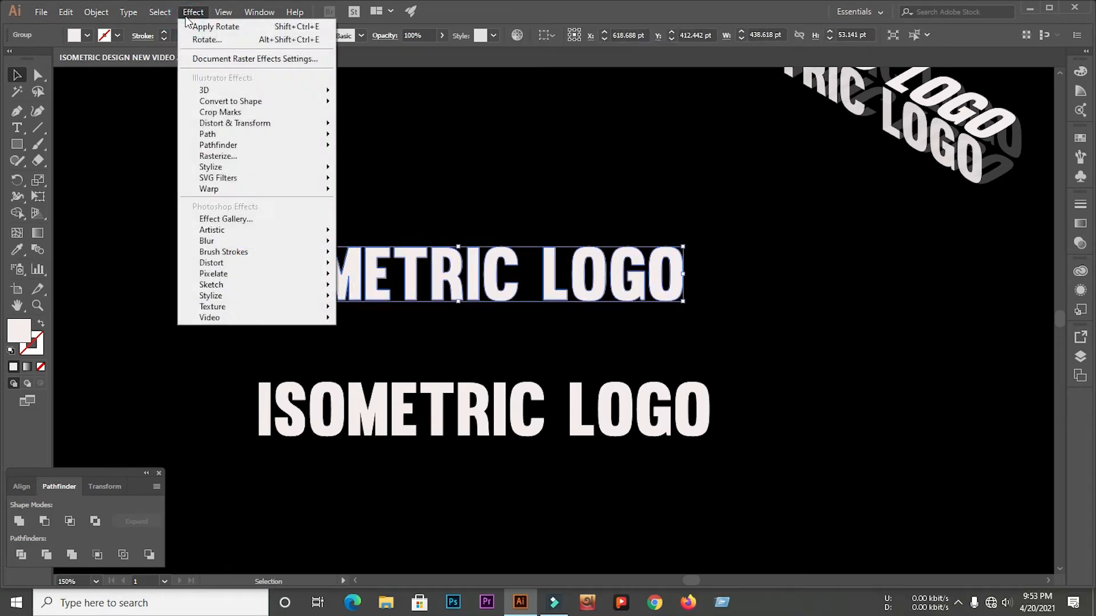
pyautogui.moveTo(206, 90)
pyautogui.click(390, 121)
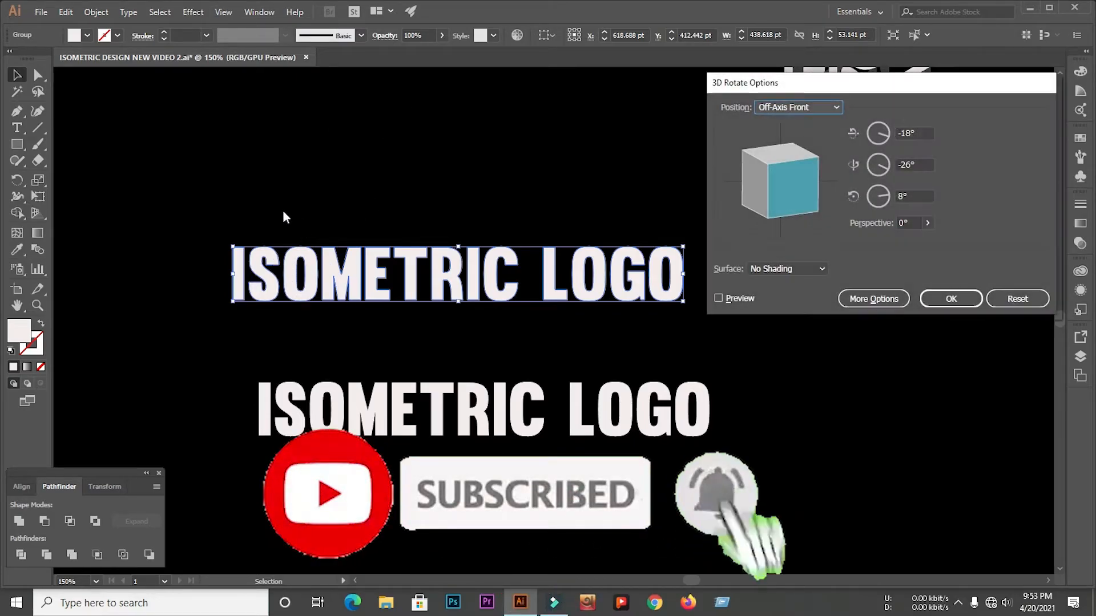
pyautogui.moveTo(801, 80); pyautogui.dragTo(126, 60)
pyautogui.click(44, 282)
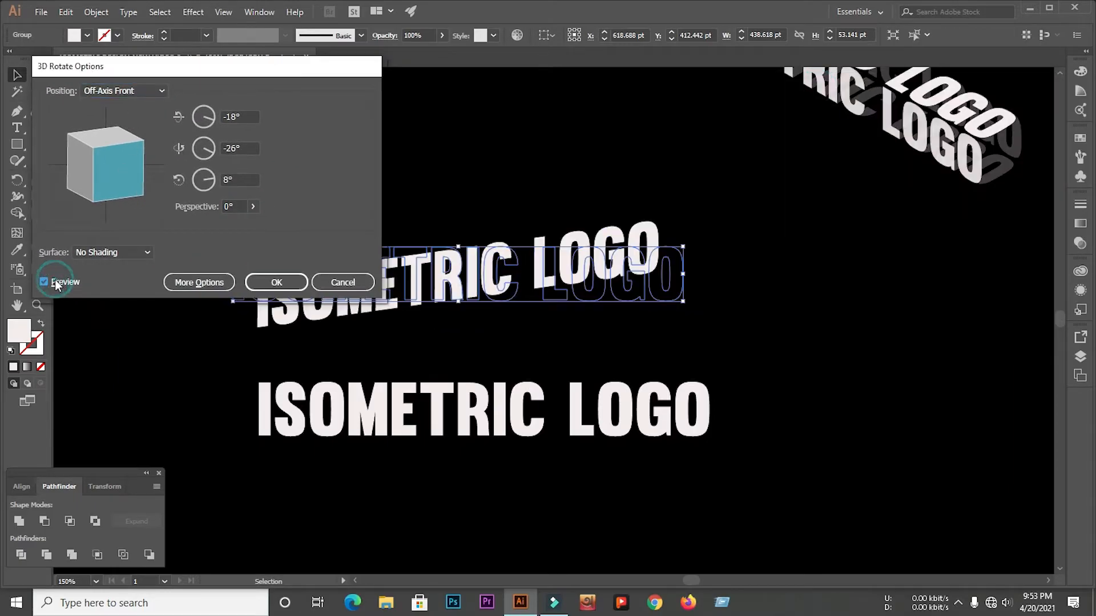
pyautogui.click(138, 95)
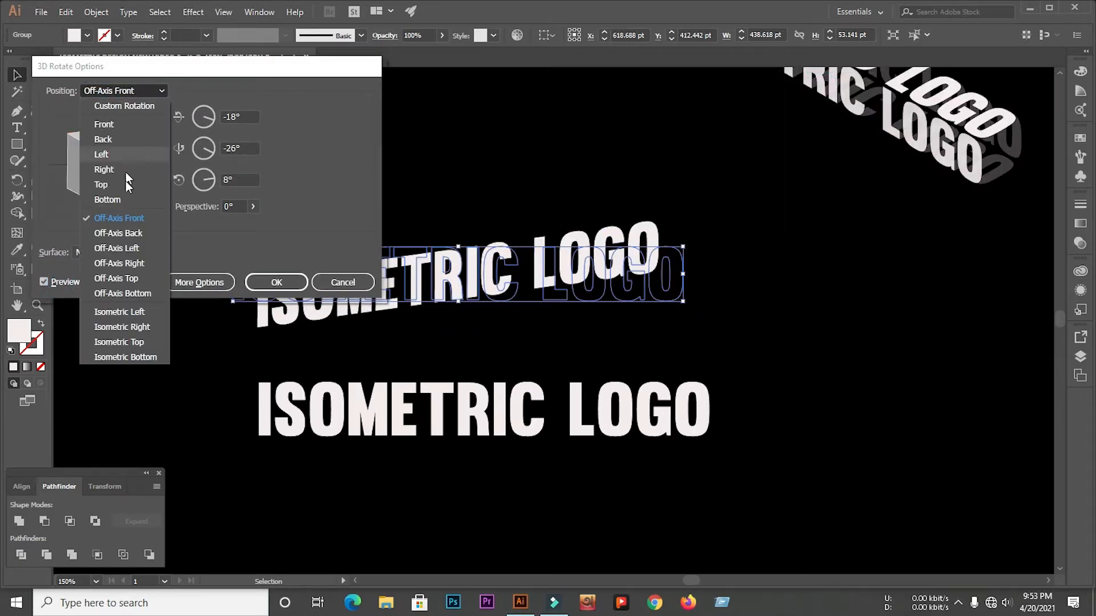
pyautogui.click(137, 313)
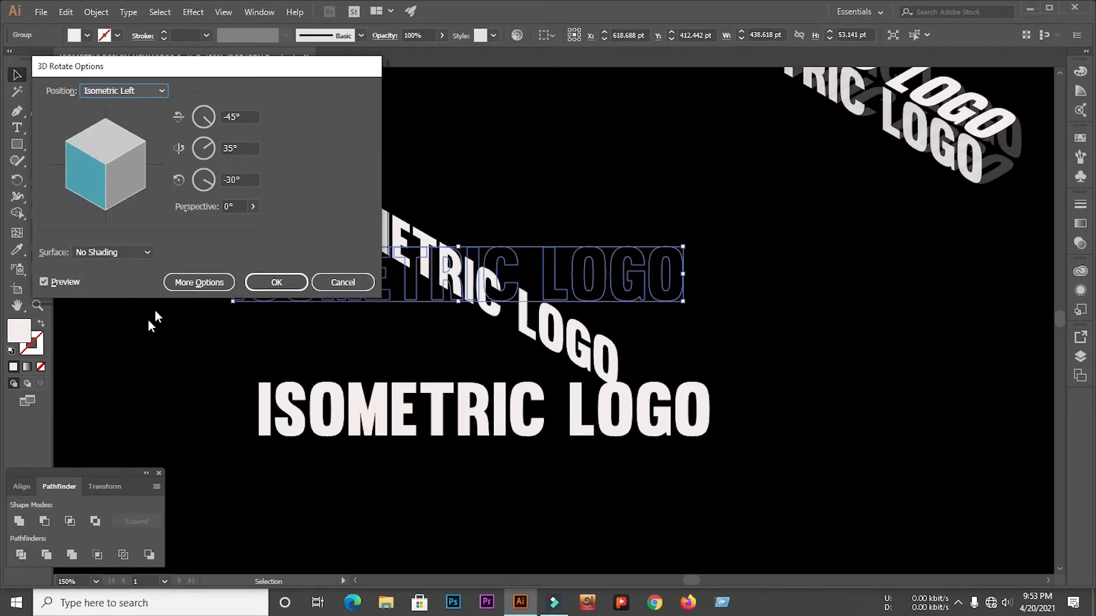
pyautogui.click(161, 93)
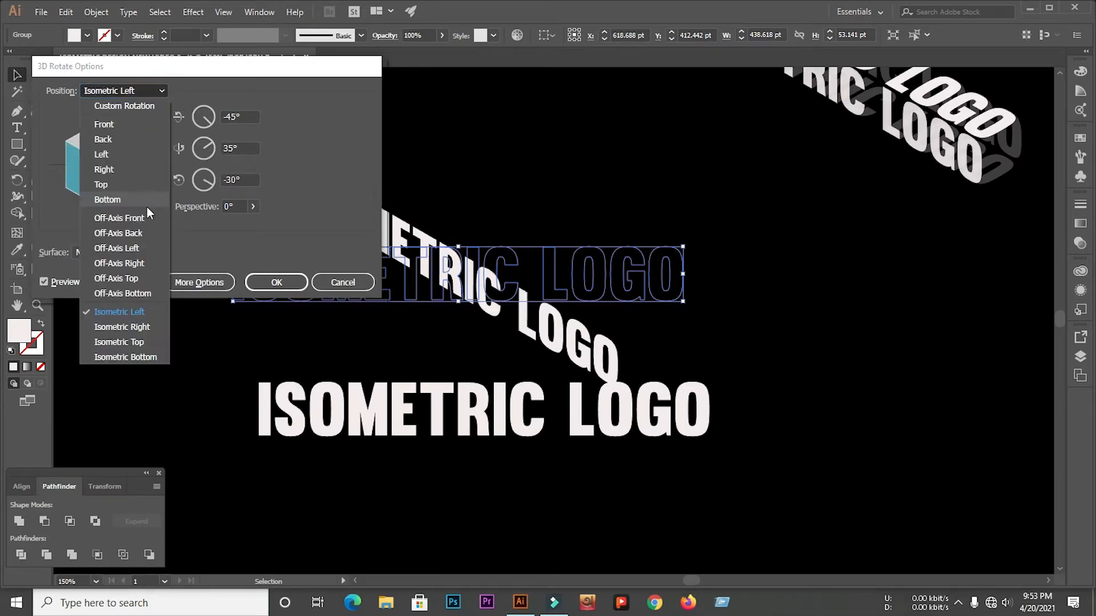
pyautogui.click(121, 327)
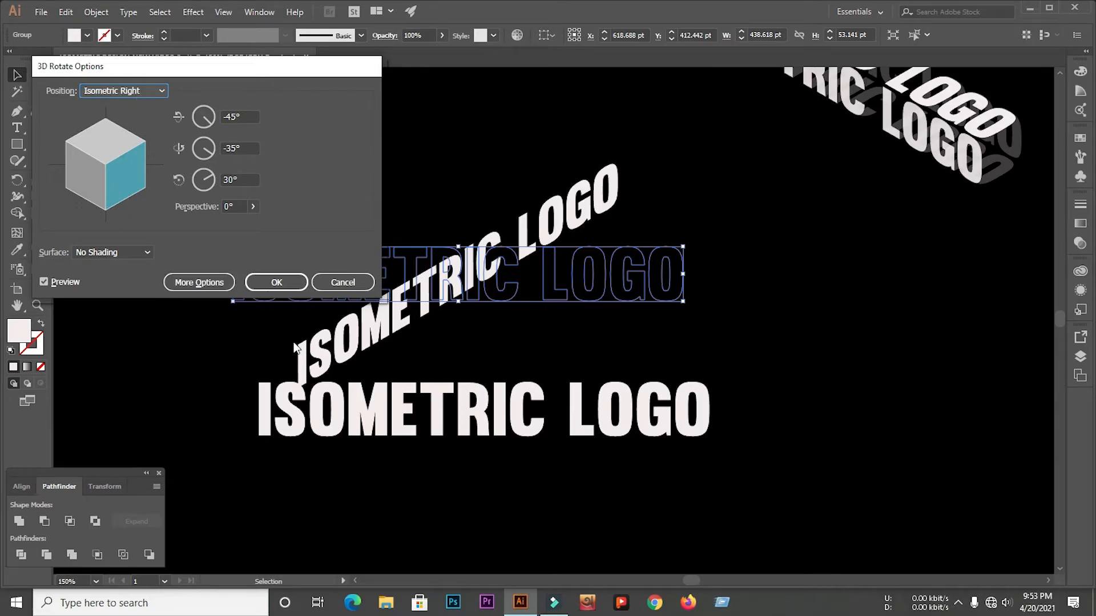
pyautogui.click(267, 283)
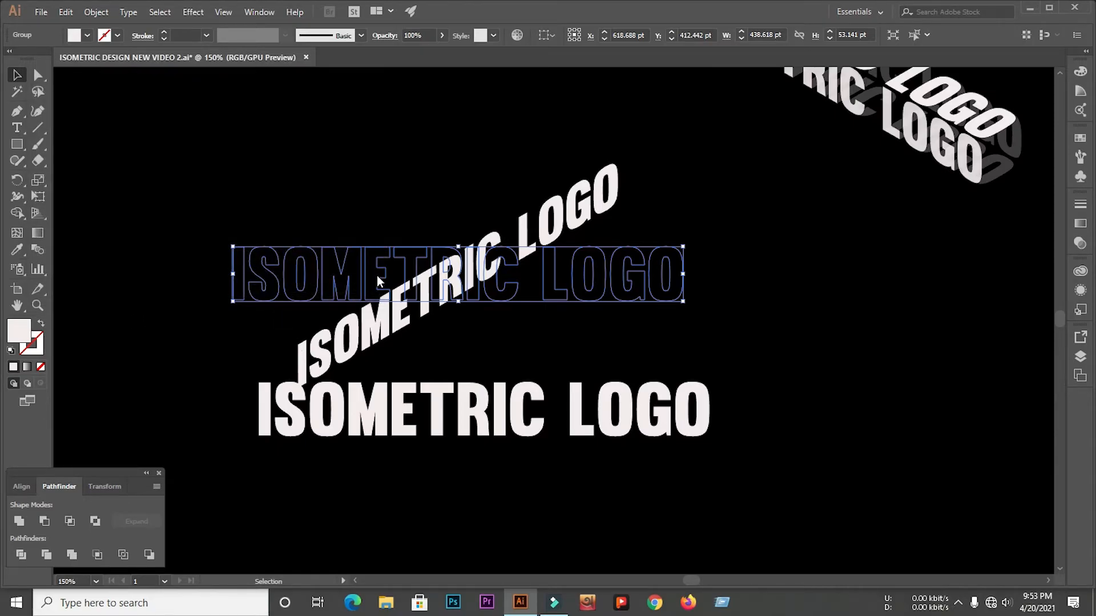
# Step: Move the isometric-right text up and slightly left, away from the flat line, and expand its appearance
pyautogui.moveTo(409, 290); pyautogui.dragTo(389, 240)
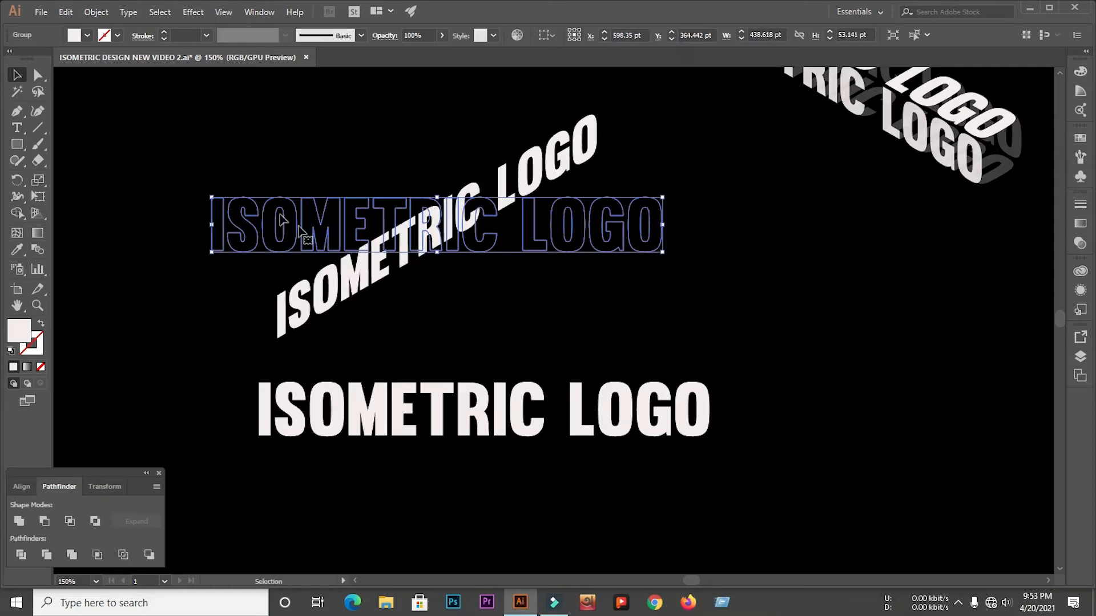
pyautogui.click(98, 12)
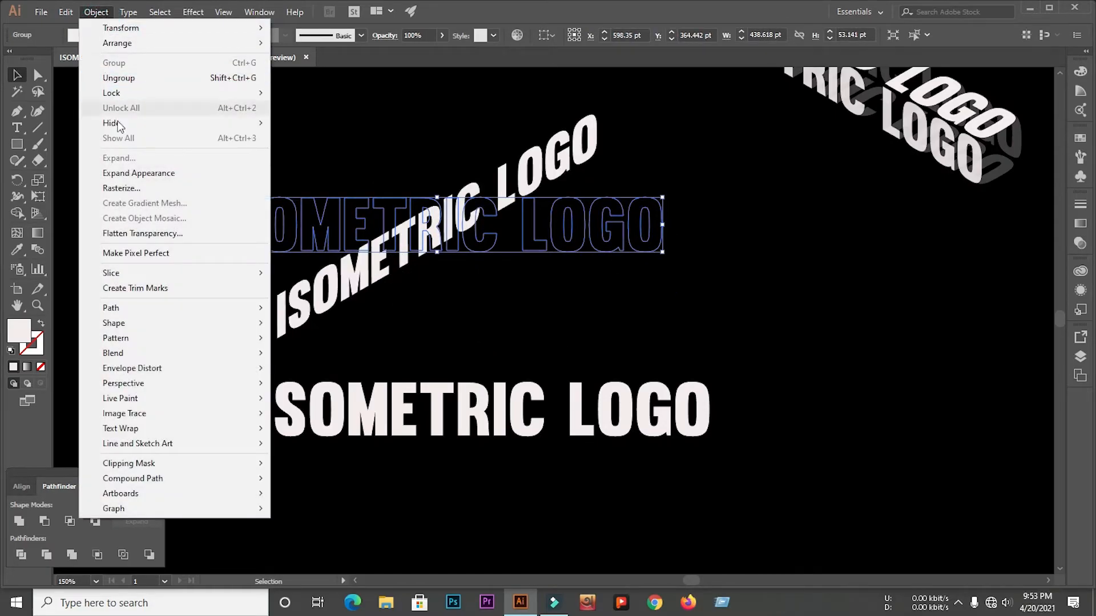
pyautogui.click(133, 179)
pyautogui.click(448, 286)
# Step: Duplicate the expanded isometric-right text and place the copy to its lower right in the empty area
pyautogui.hotkey('ctrl', '-')
pyautogui.hotkey('ctrl', '-')
pyautogui.click(249, 462)
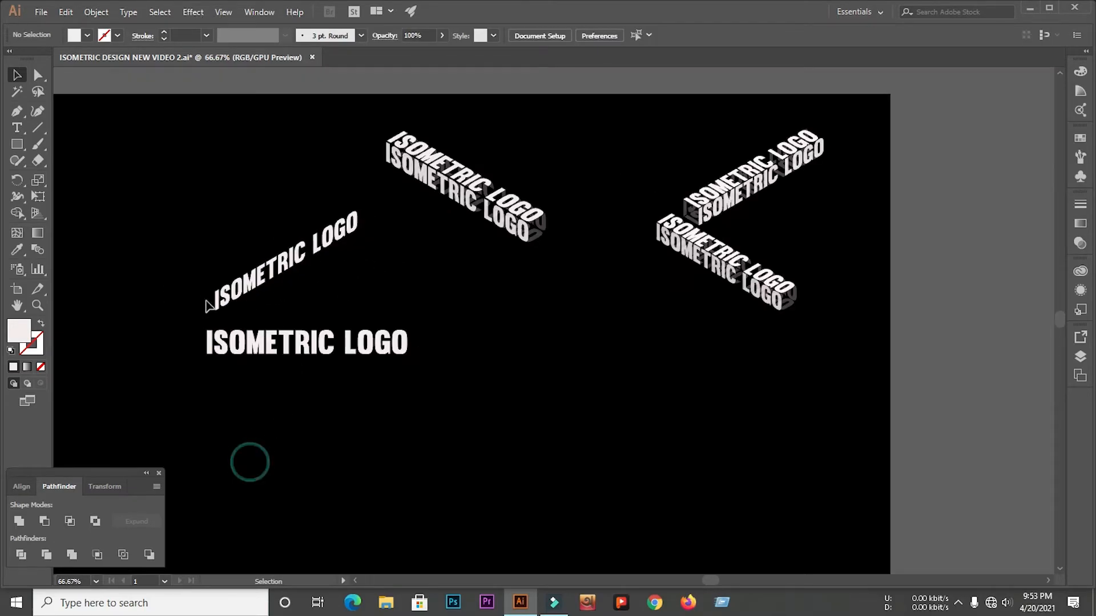
pyautogui.moveTo(255, 289); pyautogui.dragTo(515, 350)
pyautogui.click(313, 294)
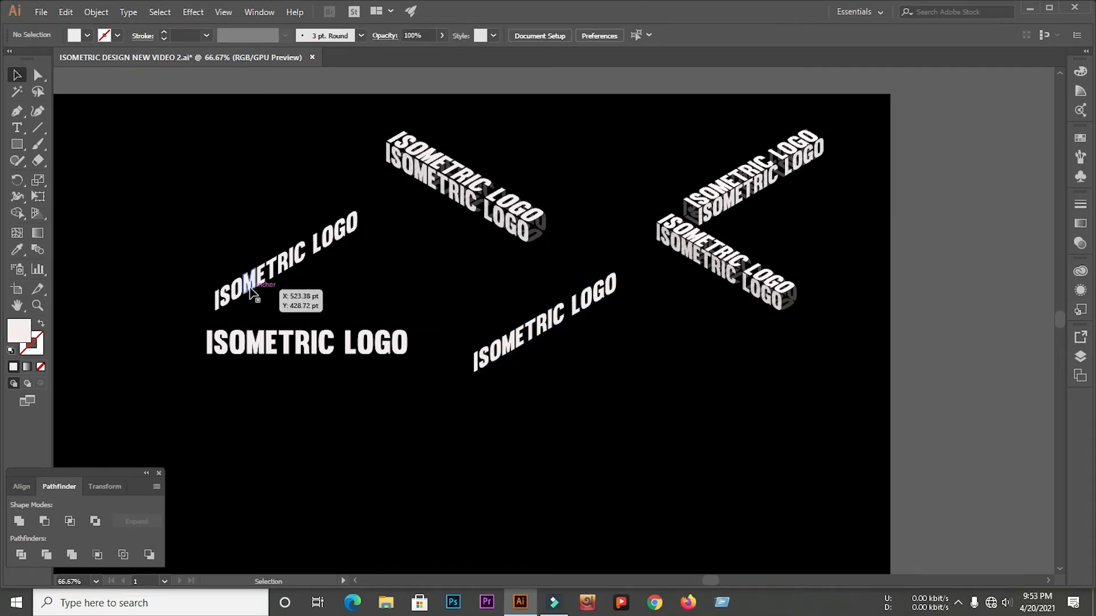
# Step: Start a 3D Rotate effect on the remaining flat ISOMETRIC LOGO line, with preview on and the position set to Custom Rotation
pyautogui.click(253, 348)
pyautogui.scroll(2, 251, 346)
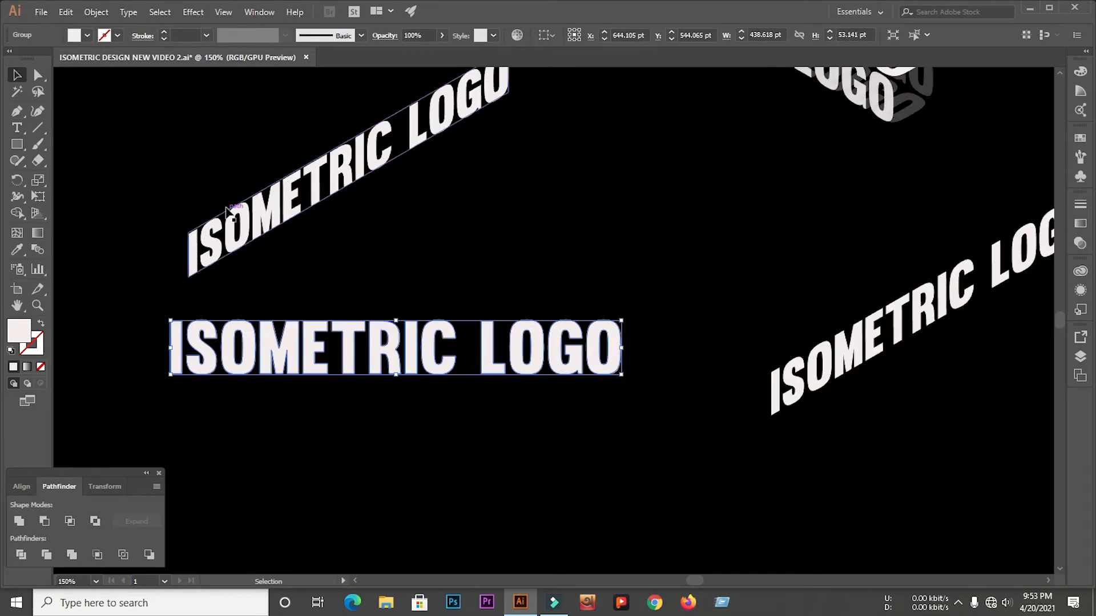
pyautogui.click(194, 12)
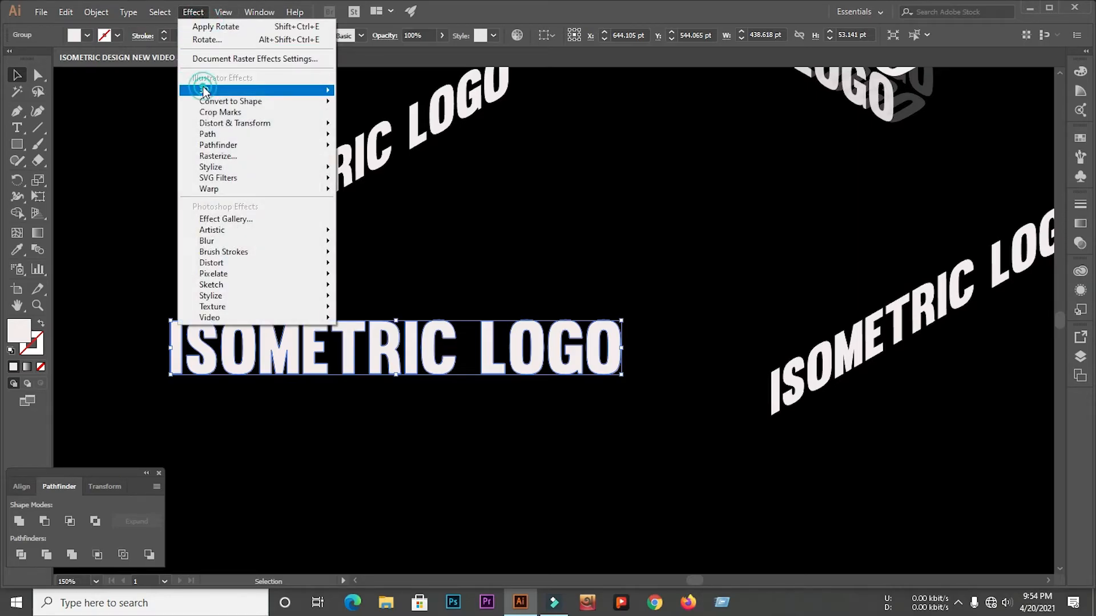
pyautogui.moveTo(205, 92)
pyautogui.click(373, 122)
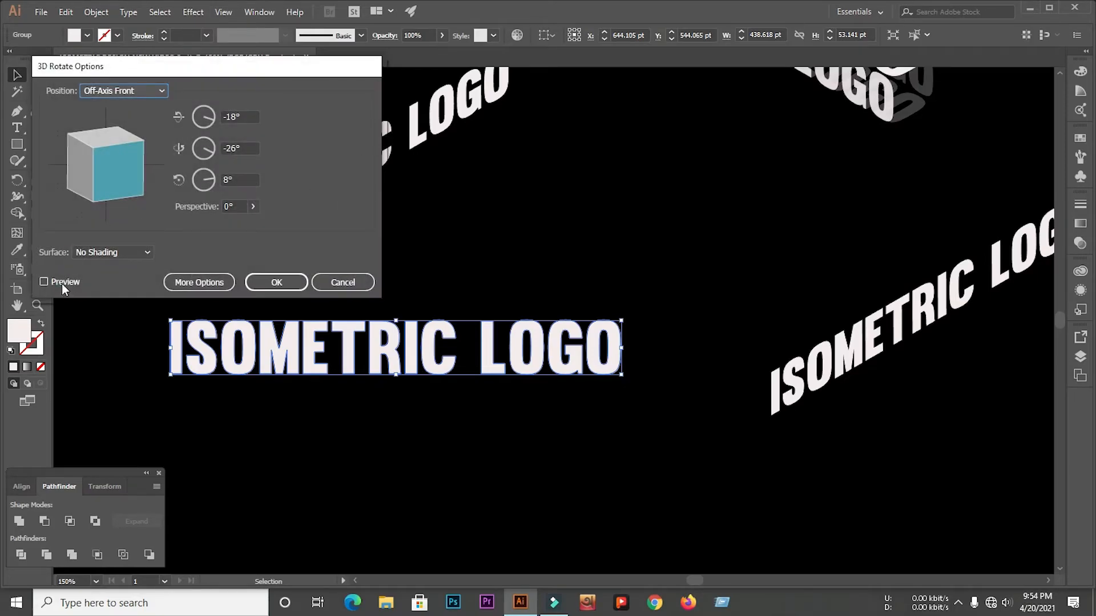
pyautogui.click(60, 282)
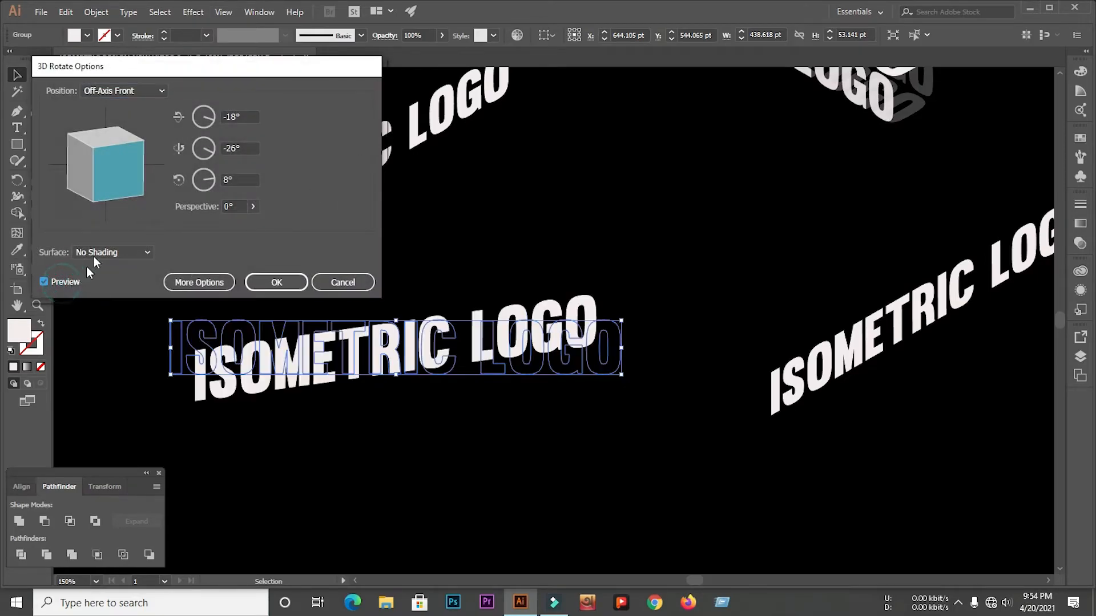
pyautogui.click(111, 91)
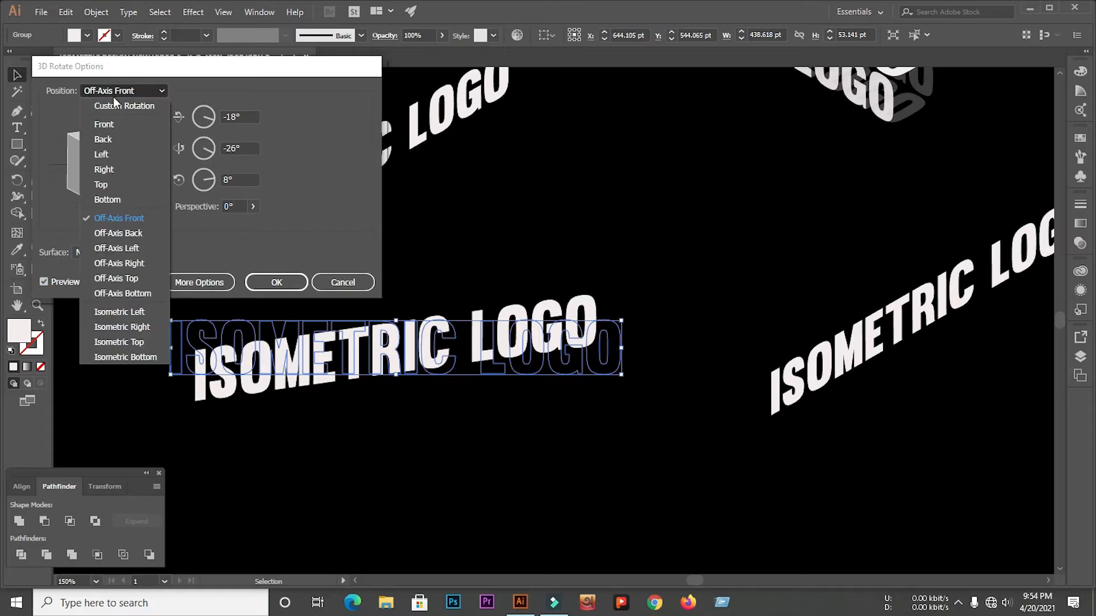
pyautogui.click(152, 107)
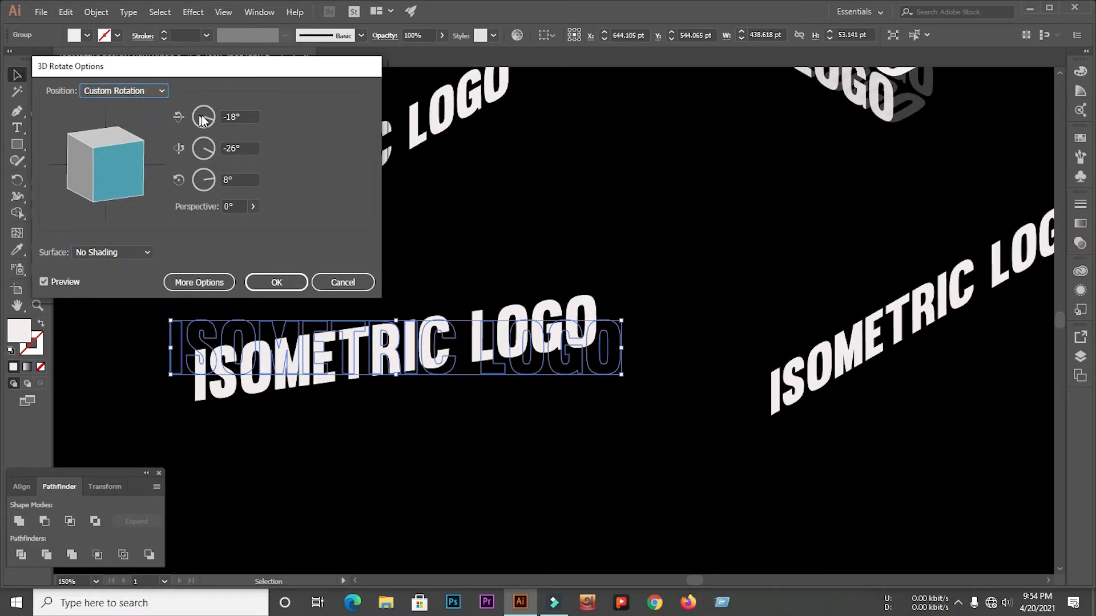
# Step: Set the custom rotation to 43° about X and -37° about Y, tilt it more steeply about Z, and apply the effect
pyautogui.click(247, 114)
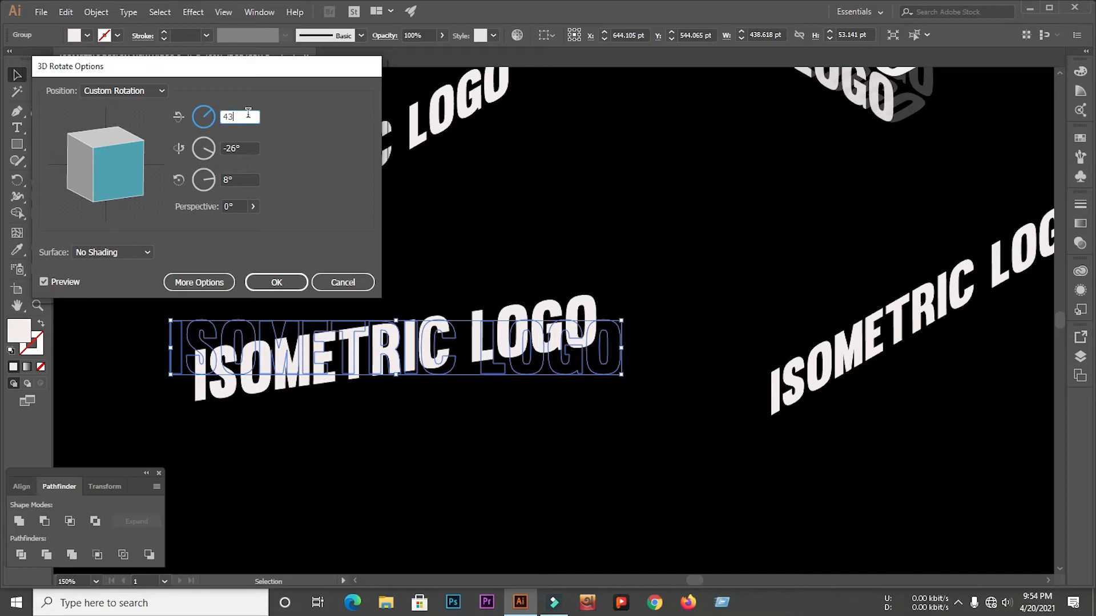
pyautogui.click(249, 149)
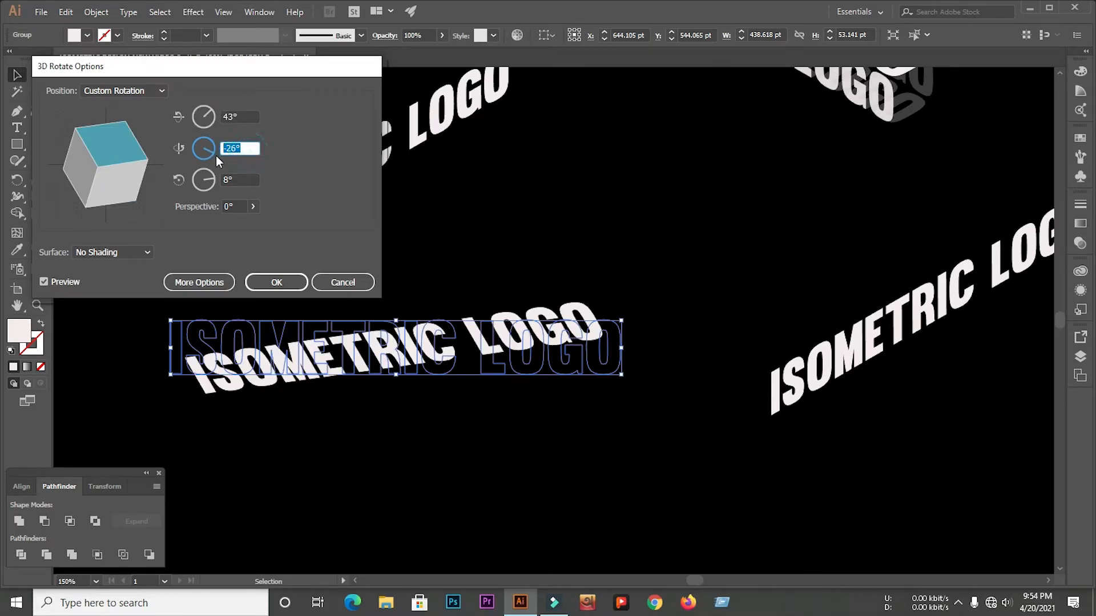
pyautogui.click(241, 150)
pyautogui.write('-37')
pyautogui.click(243, 182)
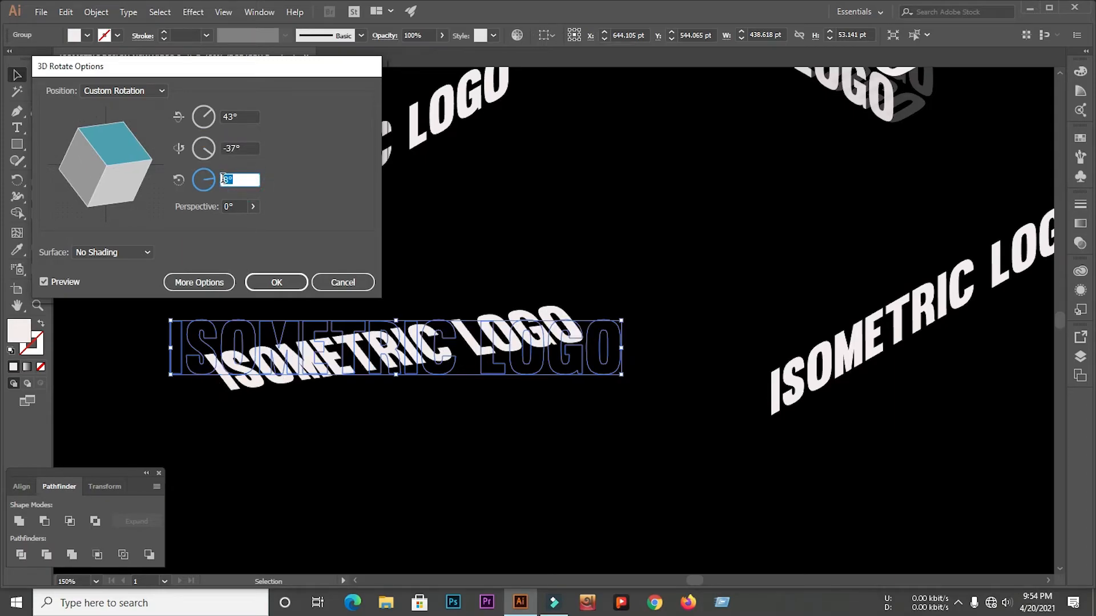
pyautogui.click(266, 285)
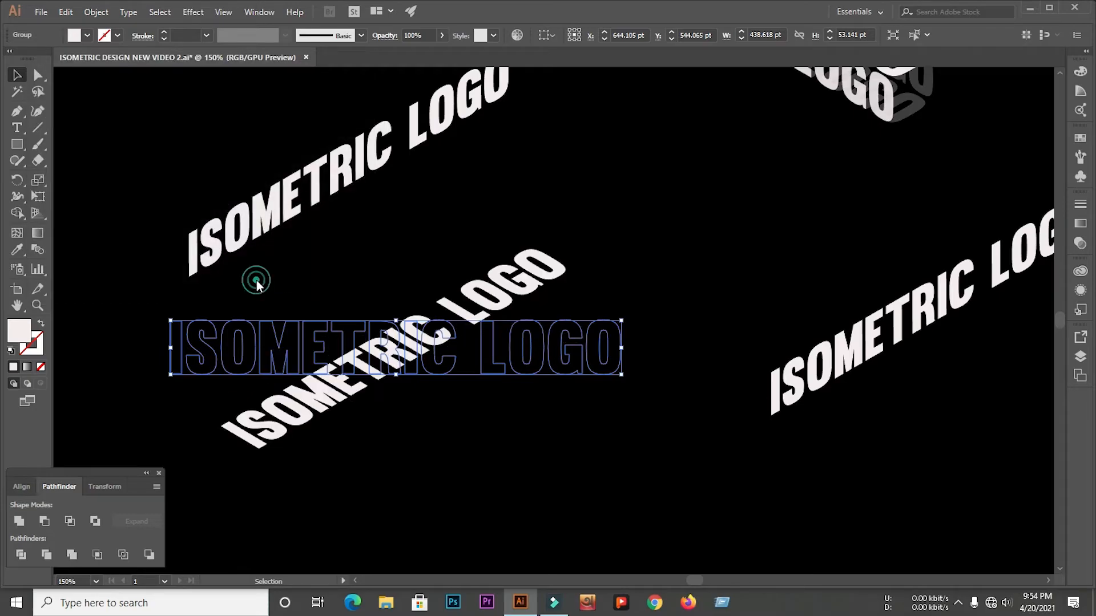
pyautogui.click(256, 280)
# Step: Expand the appearance of the custom-rotated top-face text and deselect it
pyautogui.scroll(-2, 244, 289)
pyautogui.click(262, 347)
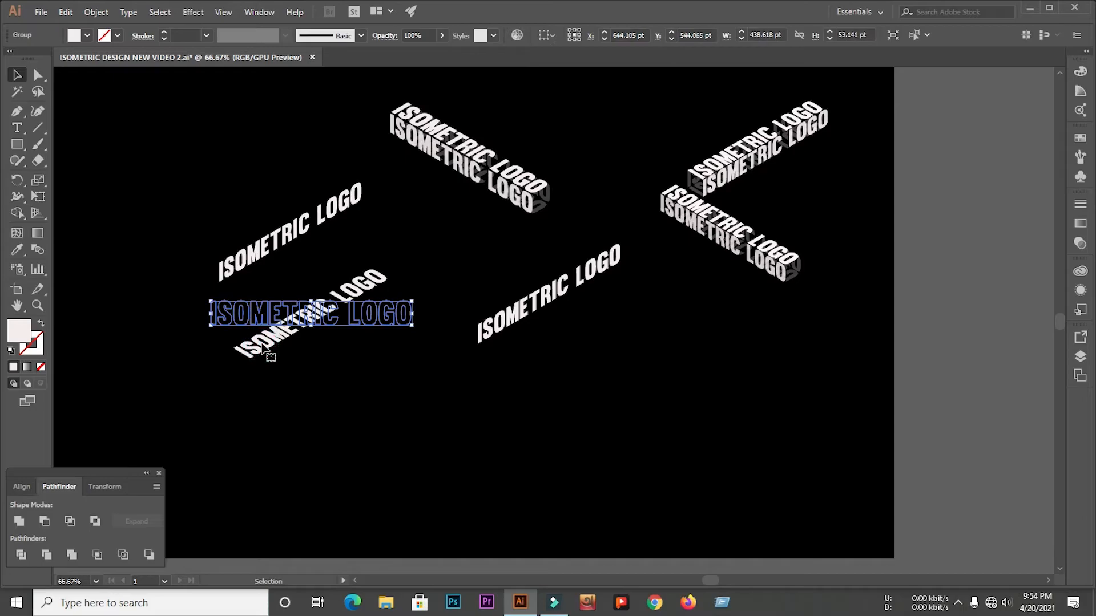
pyautogui.click(93, 13)
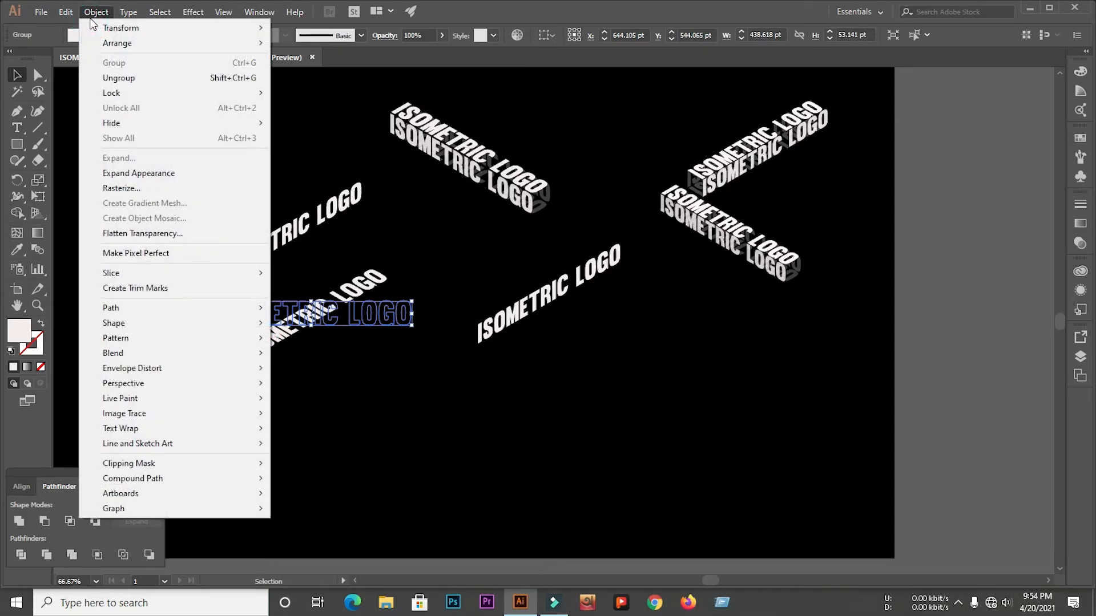
pyautogui.click(165, 174)
pyautogui.click(158, 193)
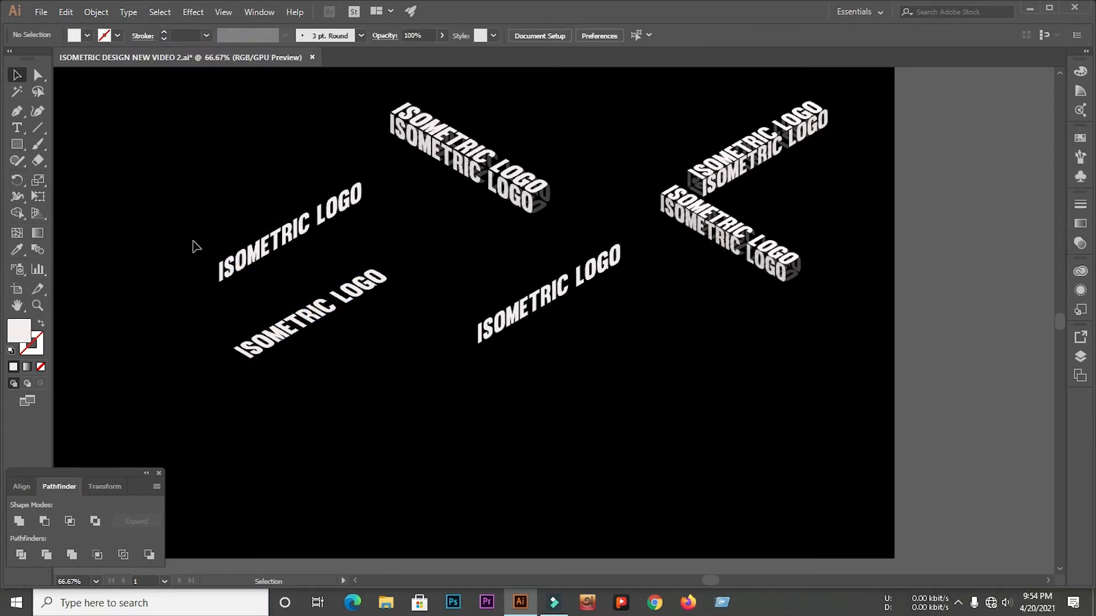
# Step: Duplicate the top-face text directly below the original and shift the isometric-right copy left, closer to the other lines
pyautogui.scroll(1, 194, 237)
pyautogui.scroll(-1, 290, 205)
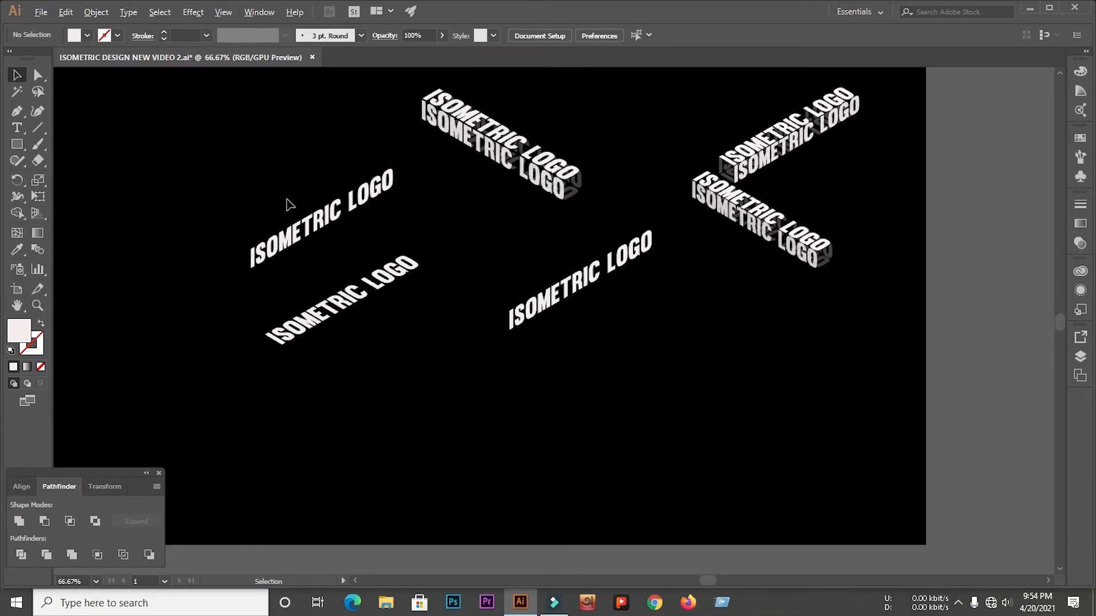
pyautogui.click(344, 405)
pyautogui.moveTo(368, 292); pyautogui.dragTo(388, 377)
pyautogui.click(252, 388)
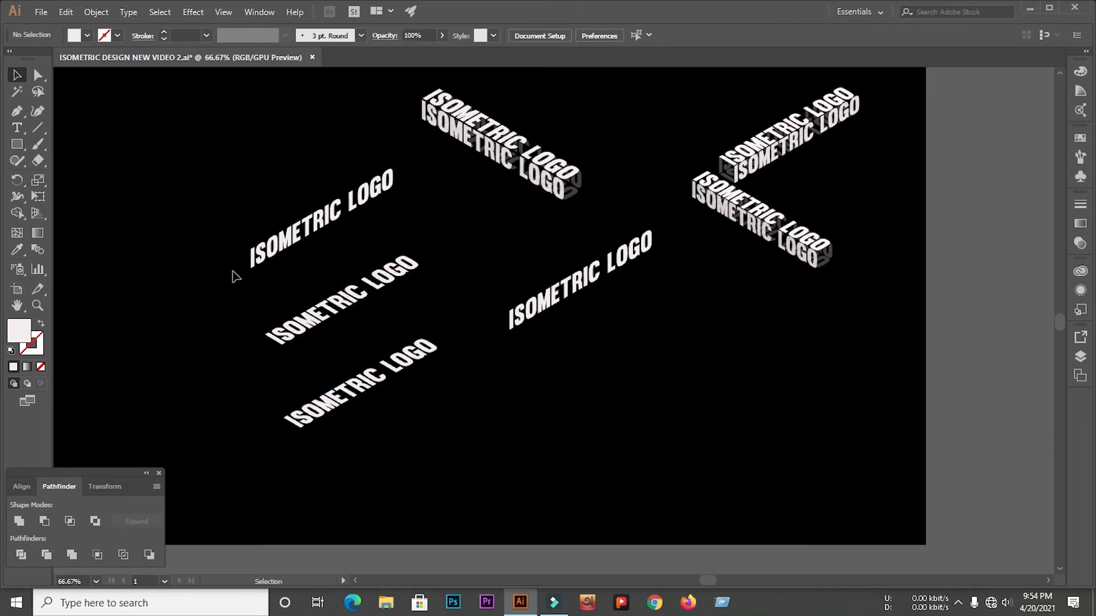
pyautogui.scroll(1, 266, 238)
pyautogui.moveTo(660, 343); pyautogui.dragTo(569, 345)
pyautogui.click(185, 262)
# Step: Select the upper-left isometric-right text and the original top-face text and lower their opacity to about 31%
pyautogui.moveTo(170, 227); pyautogui.dragTo(363, 403)
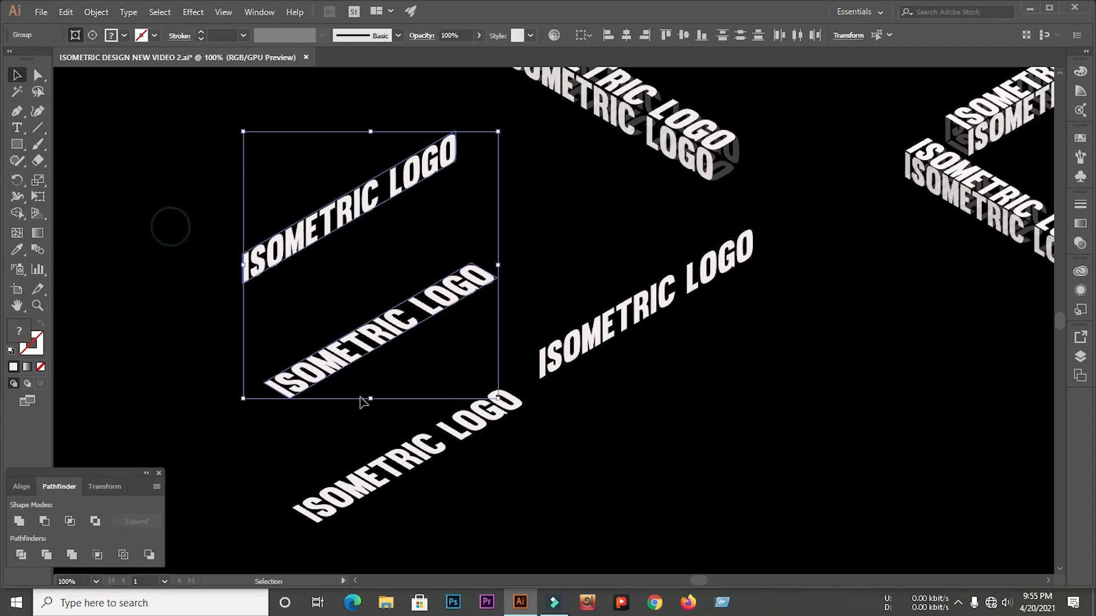
pyautogui.click(478, 35)
pyautogui.moveTo(447, 51); pyautogui.dragTo(442, 53)
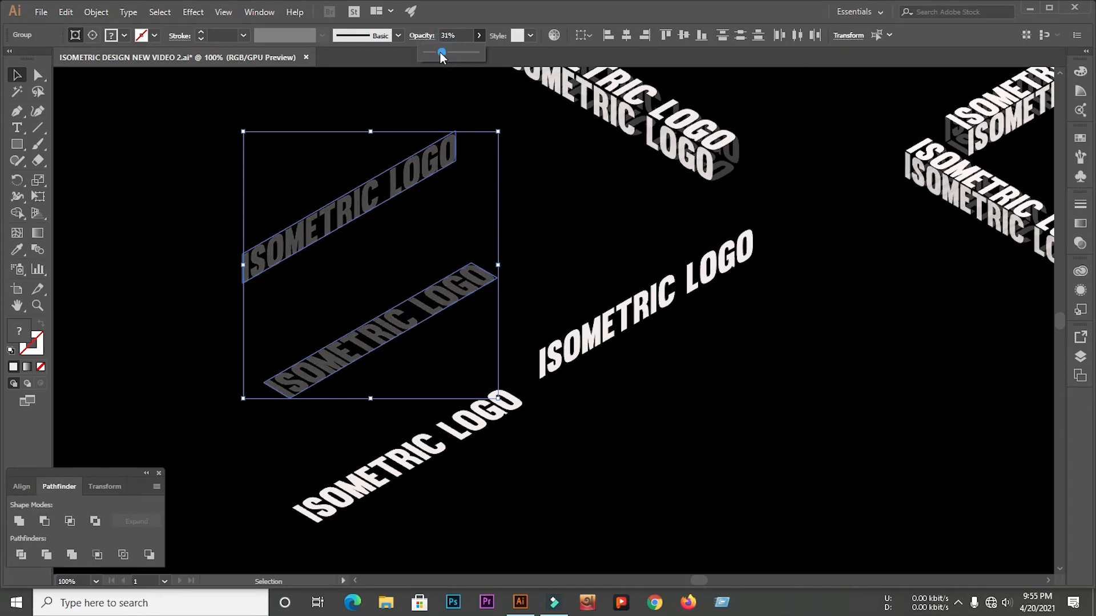
pyautogui.moveTo(440, 52); pyautogui.dragTo(441, 54)
pyautogui.click(151, 189)
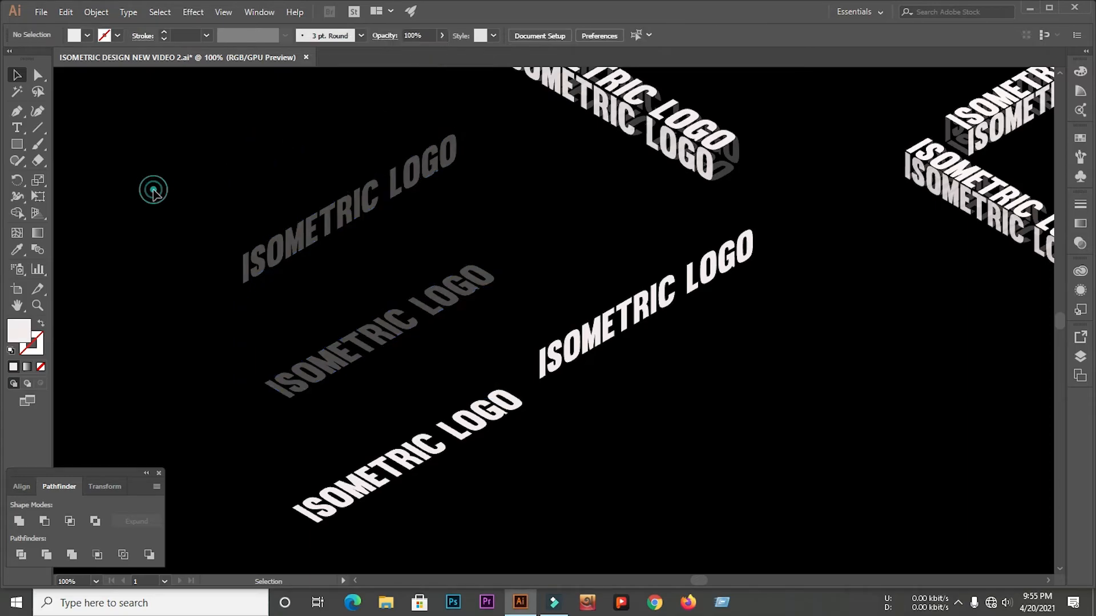
# Step: Ungroup the lower arm of the reference design twice and select its dimmed face to check that face's opacity
pyautogui.scroll(-1, 388, 266)
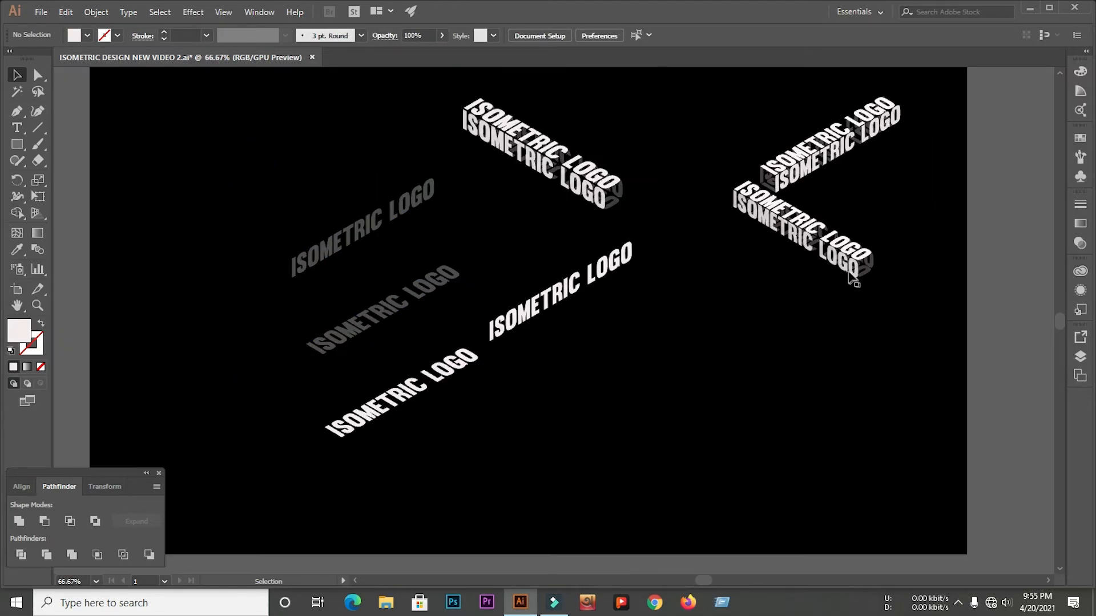
pyautogui.scroll(5, 828, 235)
pyautogui.click(758, 247)
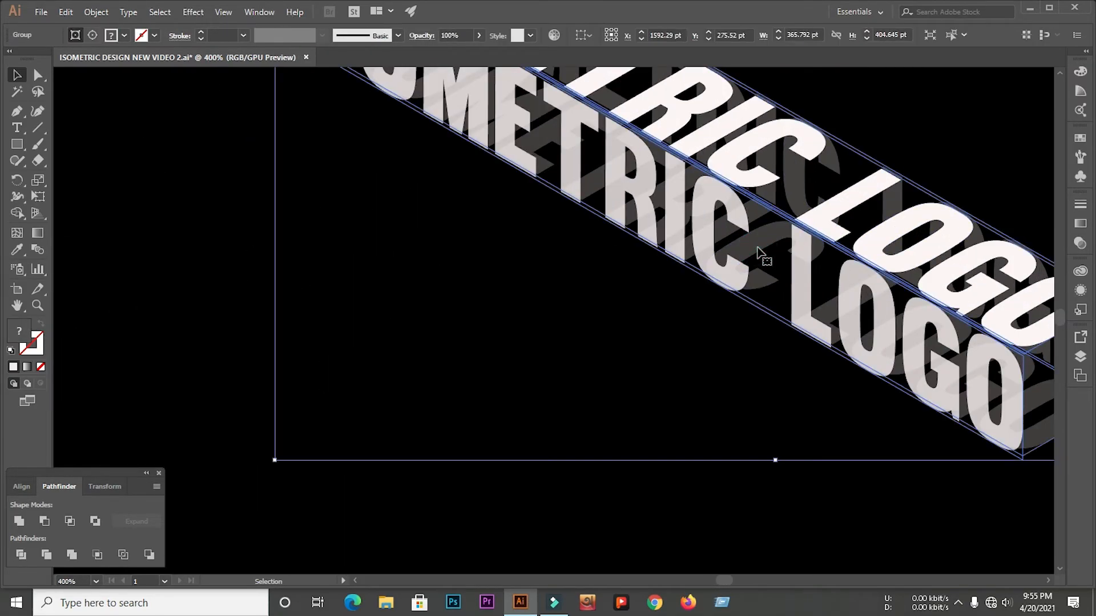
pyautogui.rightClick(758, 251)
pyautogui.click(793, 345)
pyautogui.click(656, 379)
pyautogui.click(746, 250)
pyautogui.rightClick(741, 246)
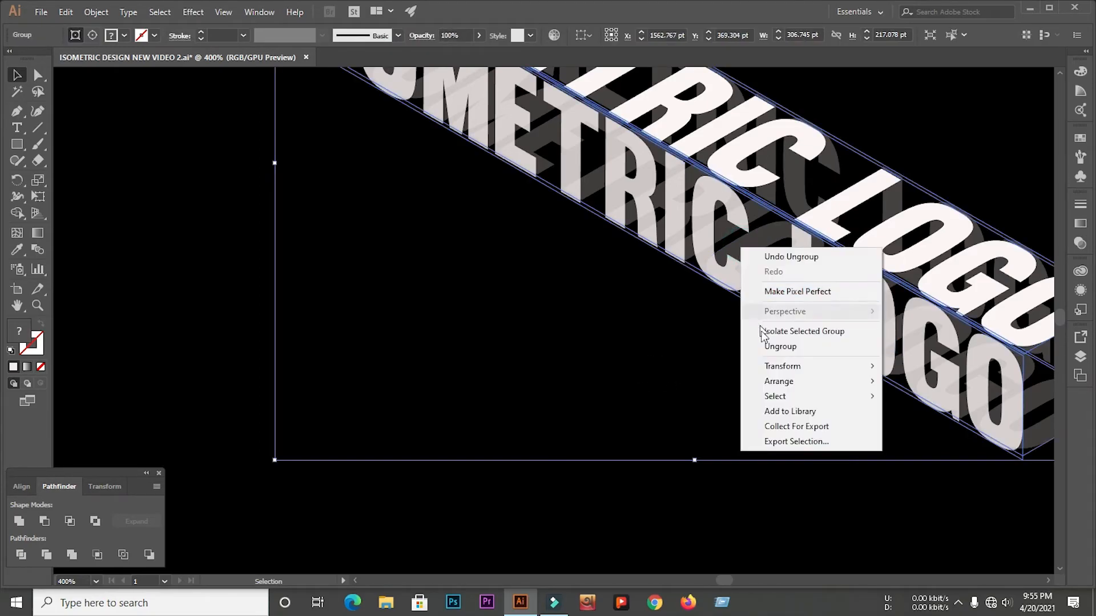
pyautogui.click(770, 346)
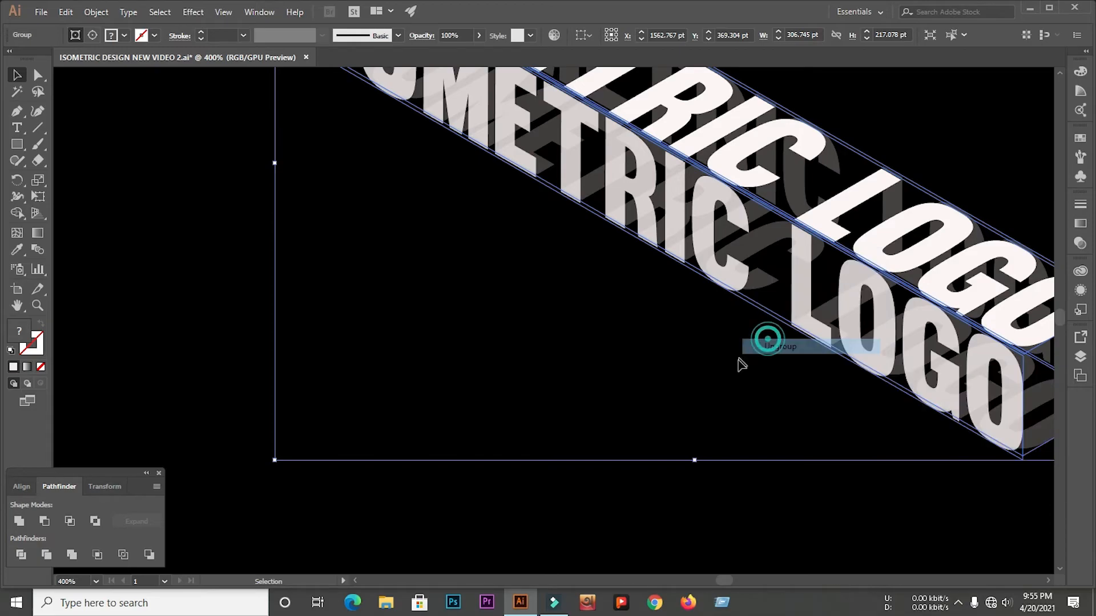
pyautogui.click(737, 360)
pyautogui.click(765, 249)
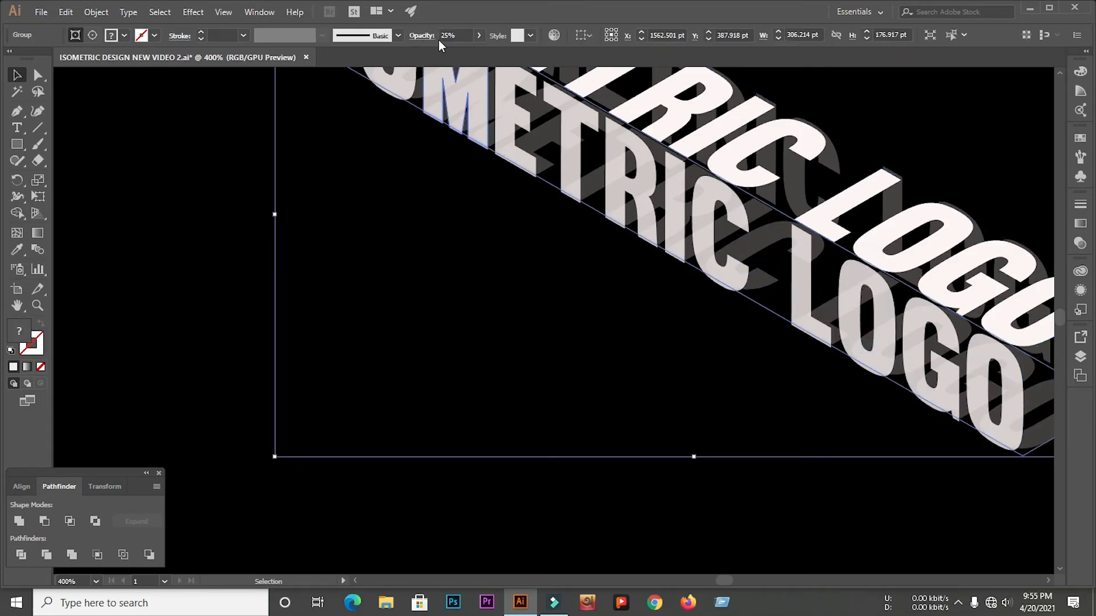
# Step: Select the dimmed right-facing text and the dimmed top-face copy, lower their opacity to about 23%, and deselect them
pyautogui.scroll(-4, 626, 160)
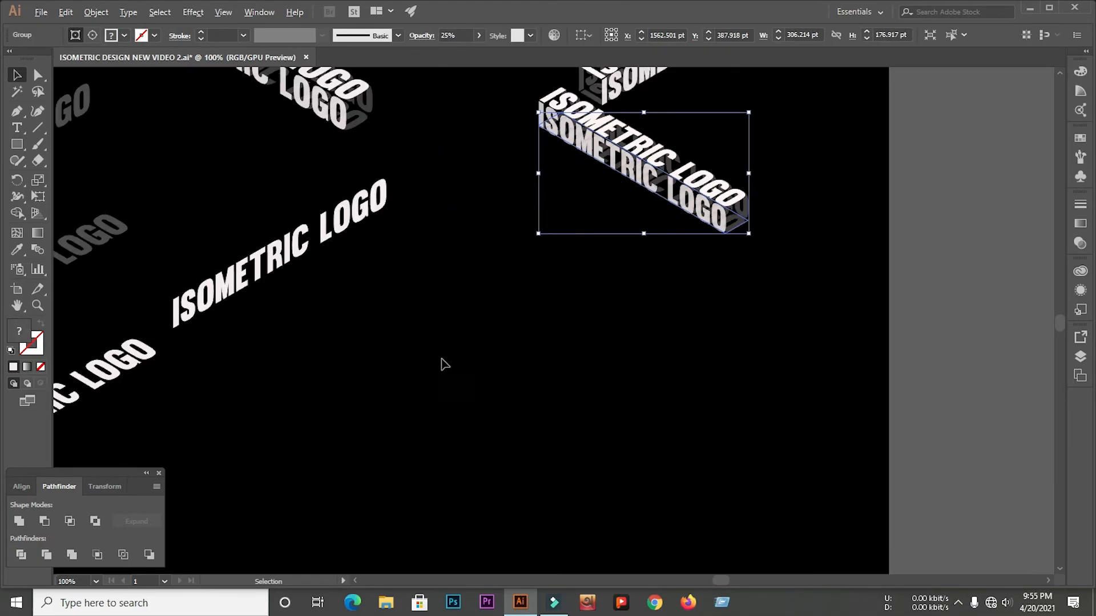
pyautogui.click(439, 367)
pyautogui.scroll(-2, 597, 299)
pyautogui.scroll(2, 232, 257)
pyautogui.moveTo(164, 199); pyautogui.dragTo(319, 365)
pyautogui.click(476, 36)
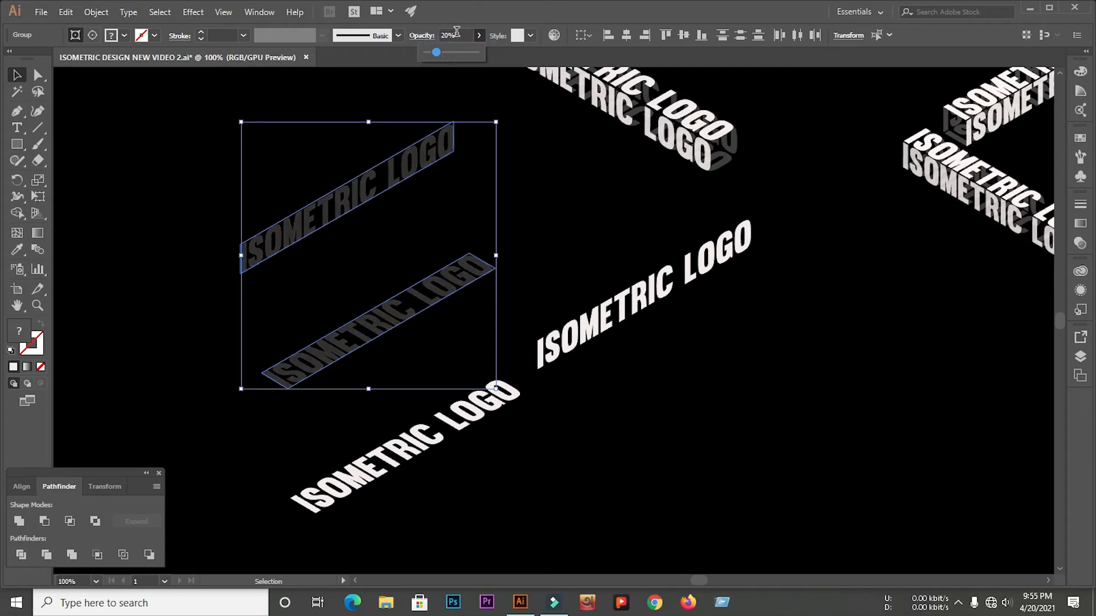
pyautogui.click(457, 35)
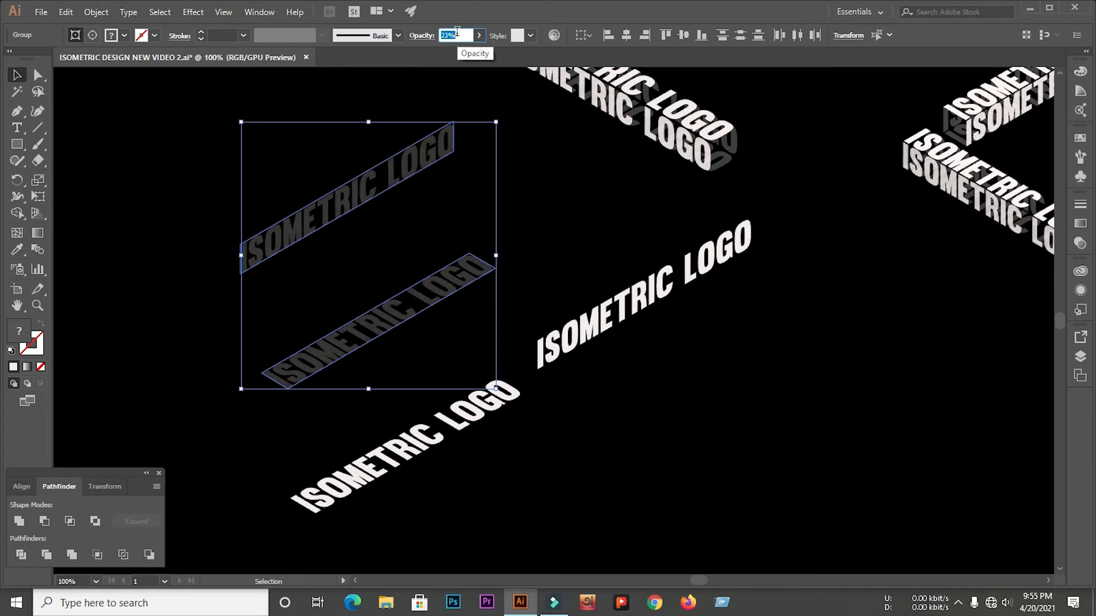
pyautogui.click(198, 217)
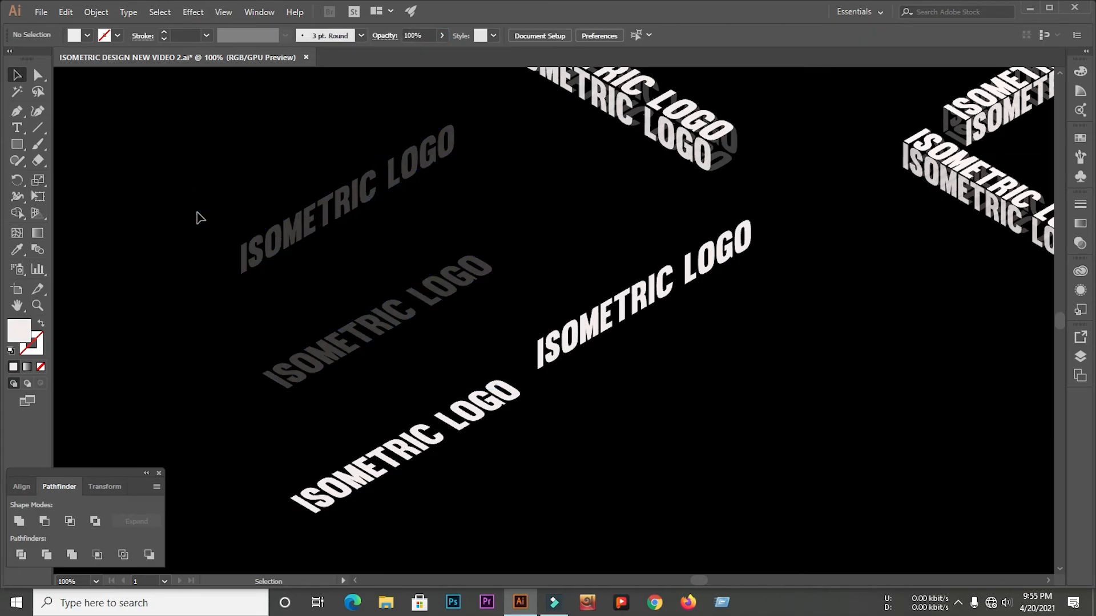
# Step: Move the bright top-face text up onto the upper edge of the dimmed right-facing text
pyautogui.scroll(-1, 256, 317)
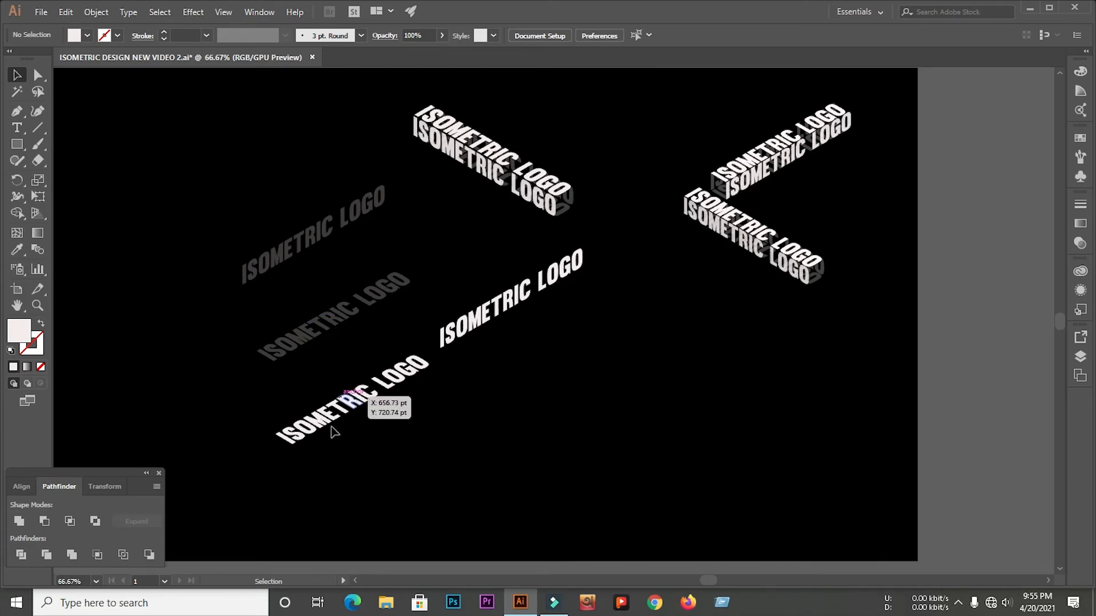
pyautogui.scroll(1, 233, 269)
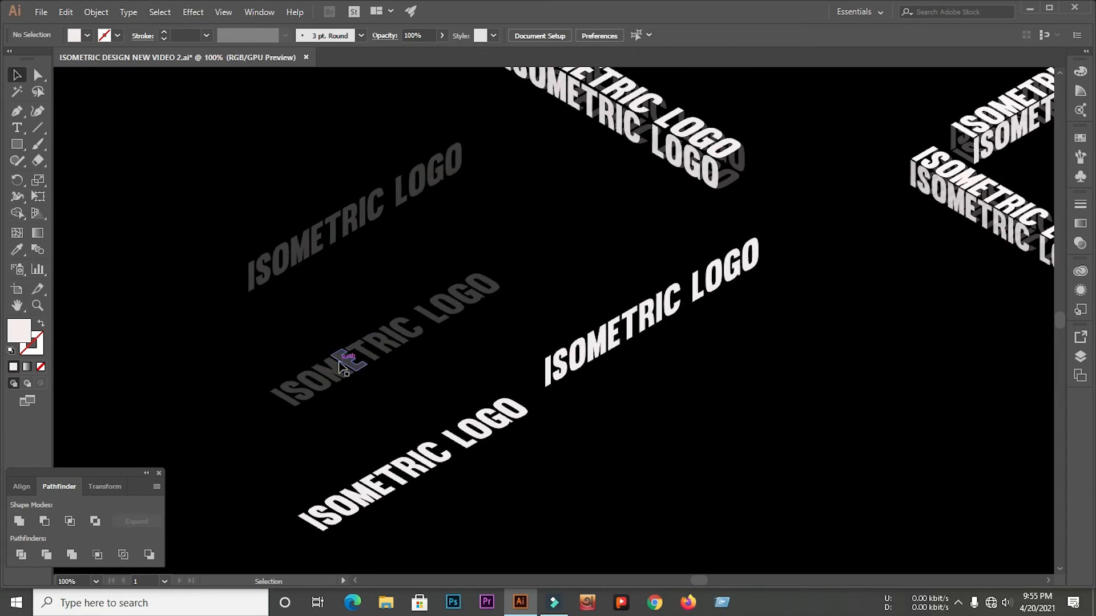
pyautogui.moveTo(353, 502); pyautogui.dragTo(309, 243)
pyautogui.scroll(2, 308, 242)
pyautogui.click(252, 444)
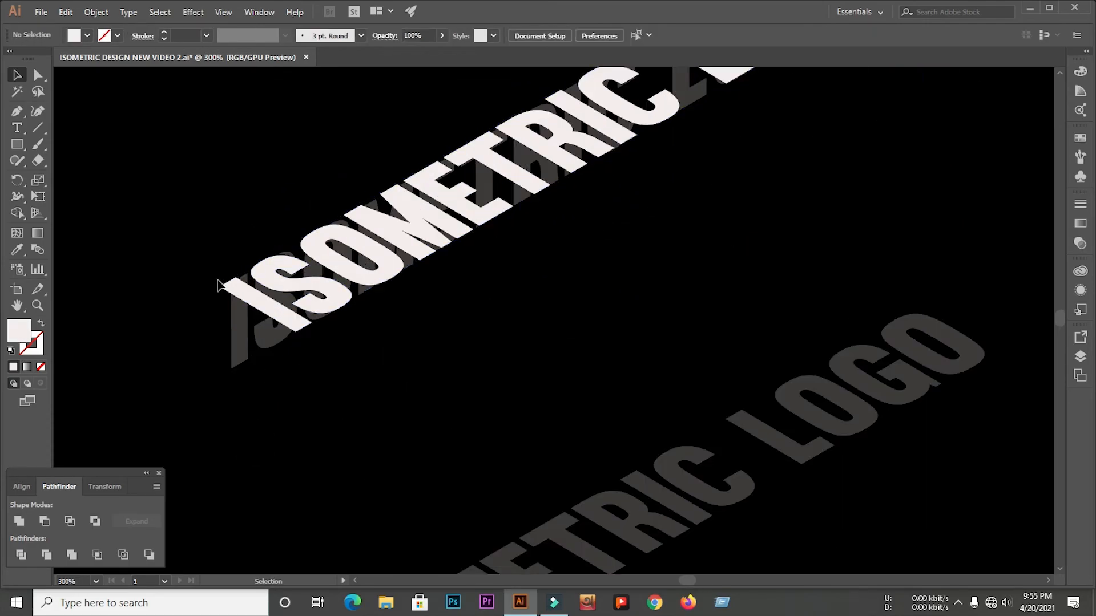
# Step: Fine-tune the bright top-face text so its corner lines up with the upper-left corner of the dimmed back face
pyautogui.scroll(2, 218, 286)
pyautogui.moveTo(277, 319)
pyautogui.mouseDown()
pyautogui.moveTo(318, 324)
pyautogui.moveTo(285, 299)
pyautogui.mouseUp()
pyautogui.click(305, 508)
pyautogui.scroll(-2, 263, 394)
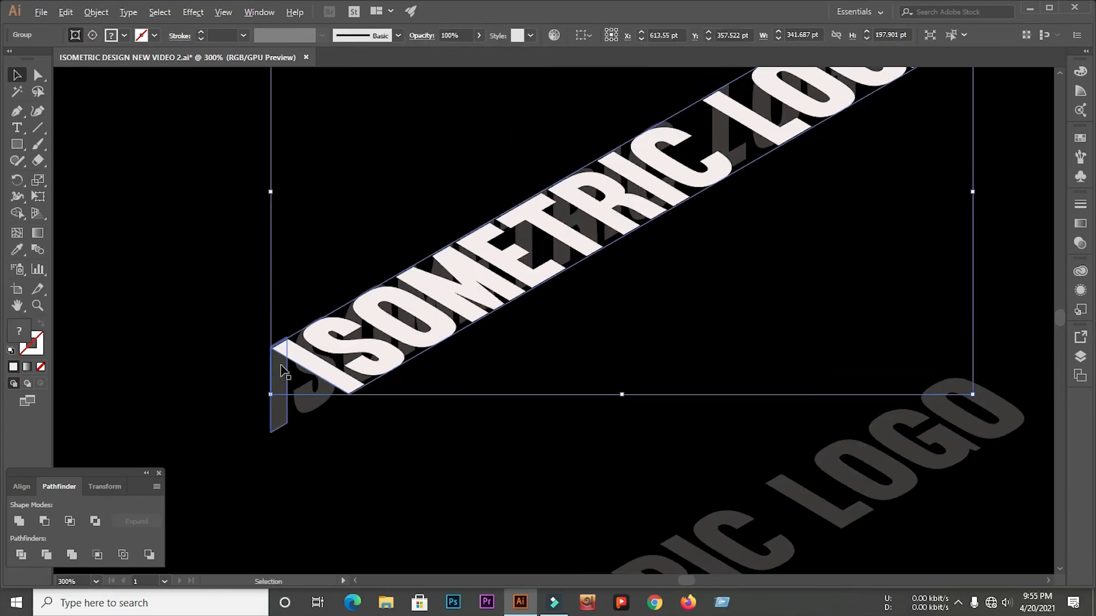
pyautogui.click(440, 457)
# Step: Move the dimmed top-face copy under the block as its bottom face and the bright right-facing text into place as its front
pyautogui.scroll(-2, 161, 308)
pyautogui.moveTo(347, 480); pyautogui.dragTo(319, 355)
pyautogui.click(420, 485)
pyautogui.moveTo(681, 488); pyautogui.dragTo(300, 377)
pyautogui.click(437, 489)
# Step: Select the block's front-face text, slightly reduce its opacity so it looks darker than the top face, and deselect it
pyautogui.keyDown('alt'); pyautogui.scroll(2, 277, 391); pyautogui.keyUp('alt')
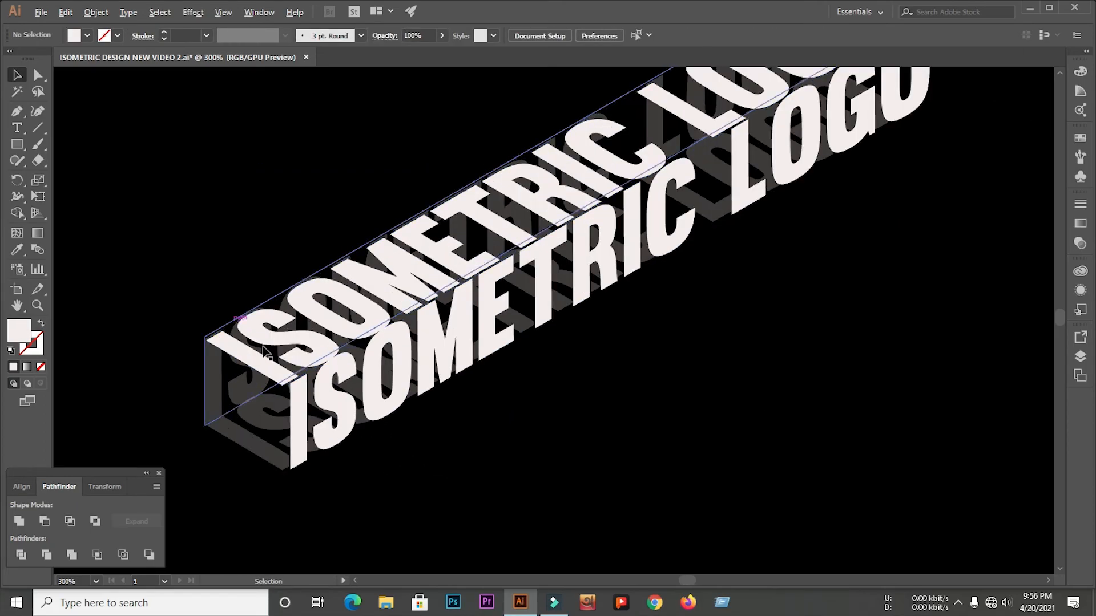
pyautogui.keyDown('alt'); pyautogui.scroll(4, 296, 407); pyautogui.keyUp('alt')
pyautogui.click(305, 377)
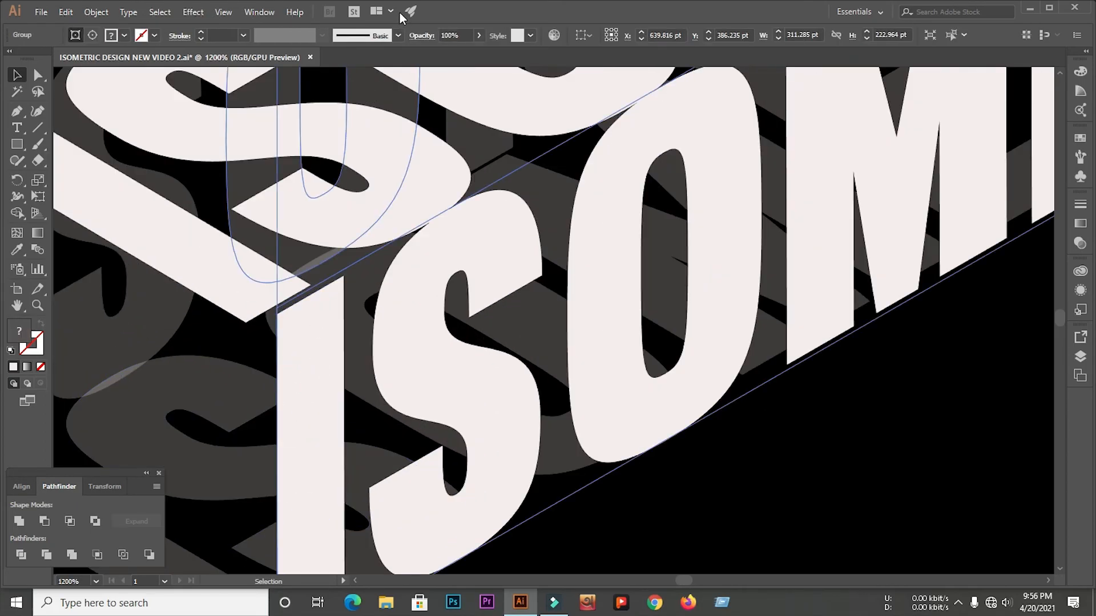
pyautogui.scroll(-5, 463, 36)
pyautogui.scroll(-9, 463, 36)
pyautogui.click(822, 485)
pyautogui.click(416, 289)
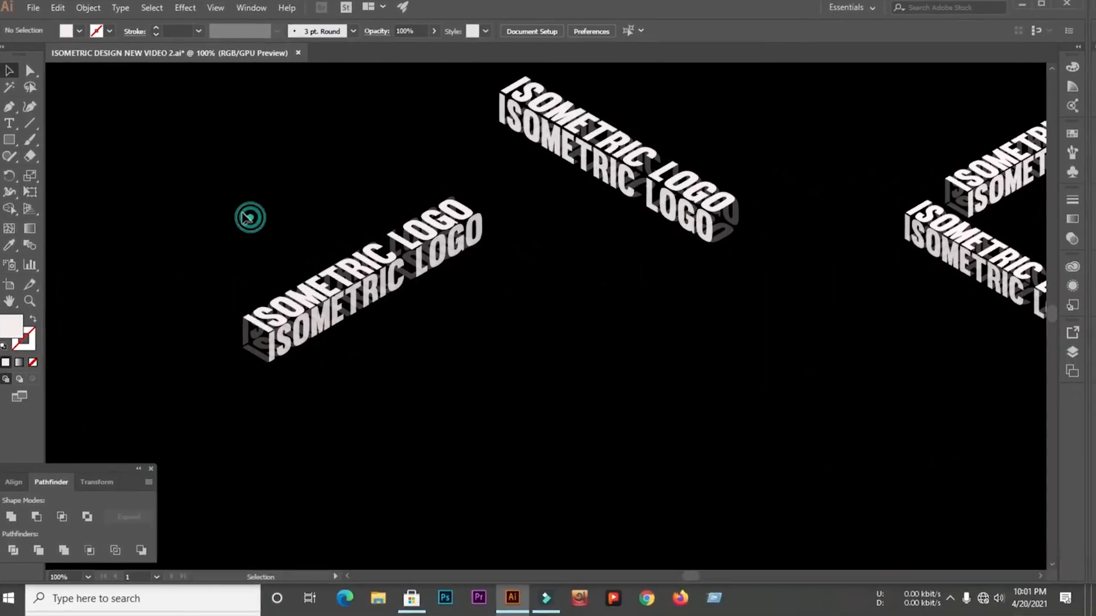
# Step: Select all faces of the right-facing text block and group them
pyautogui.moveTo(247, 218); pyautogui.dragTo(372, 367)
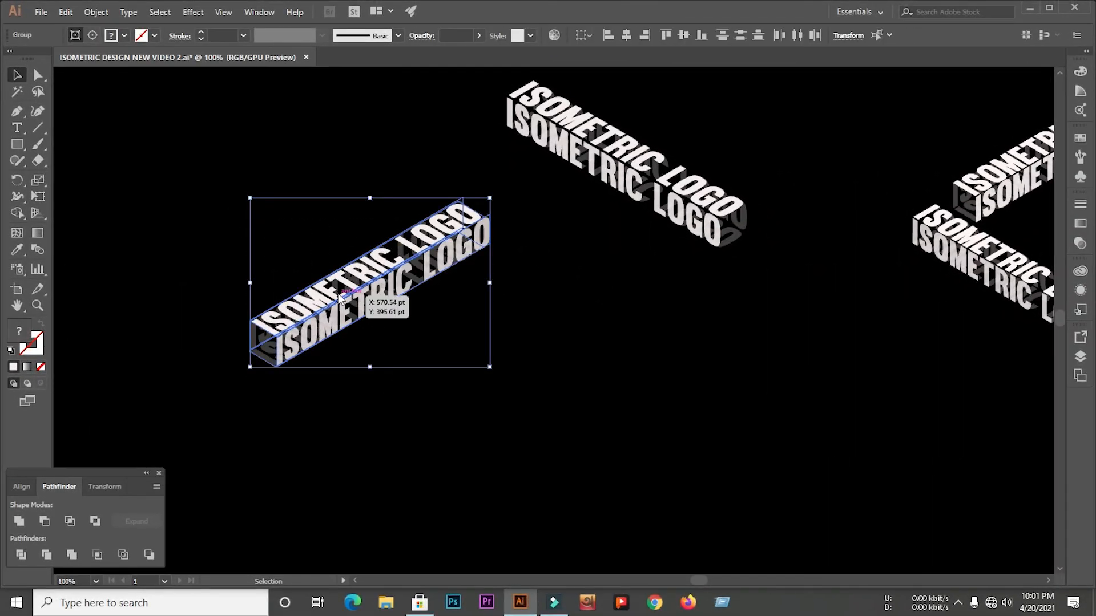
pyautogui.rightClick(339, 294)
pyautogui.click(374, 377)
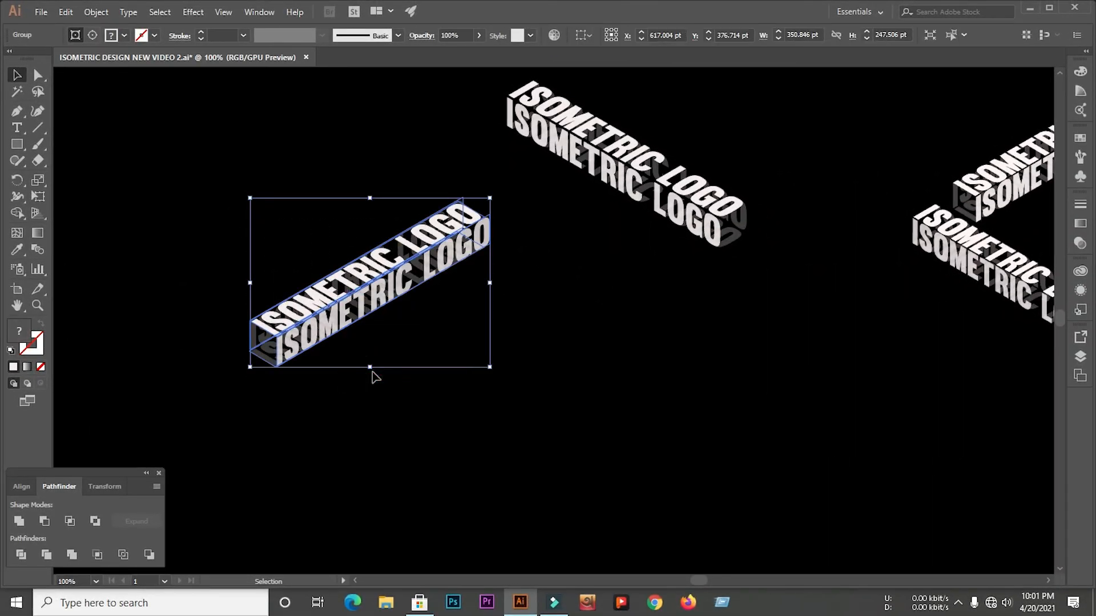
# Step: Reposition the grouped right-facing block and move the other block below it so the two form a left-pointing arrow
pyautogui.moveTo(360, 317); pyautogui.dragTo(345, 302)
pyautogui.hotkey('ctrl', '-')
pyautogui.moveTo(460, 240); pyautogui.dragTo(306, 381)
pyautogui.scroll(2, 250, 319)
pyautogui.click(362, 350)
# Step: Select both text blocks of the arrow, scale them up together proportionally, and deselect them to inspect the arrangement
pyautogui.moveTo(213, 296); pyautogui.dragTo(550, 533)
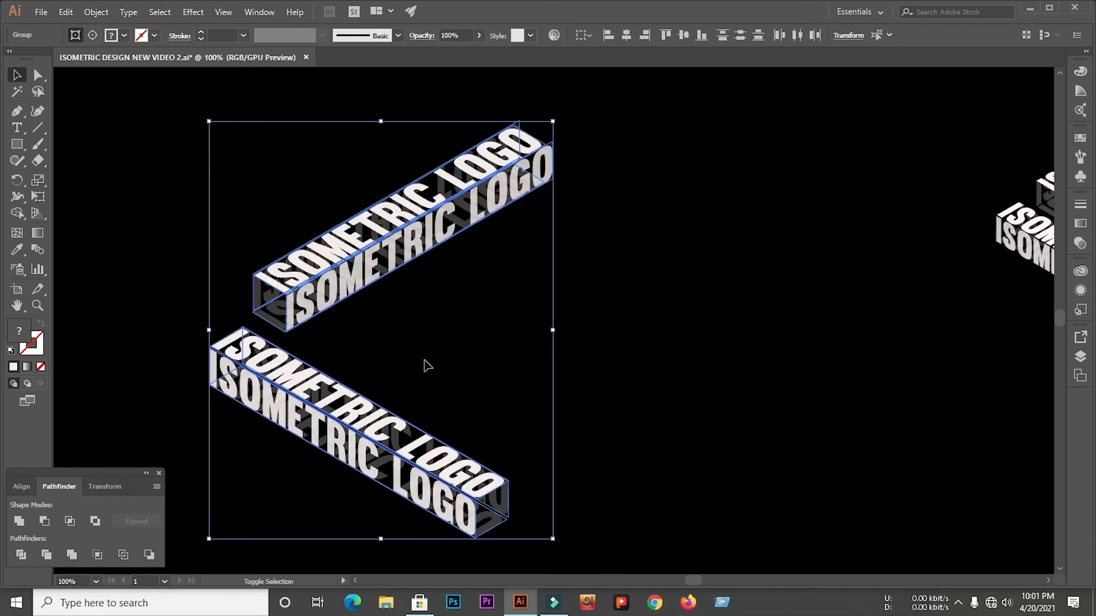
pyautogui.scroll(-2, 404, 343)
pyautogui.click(585, 354)
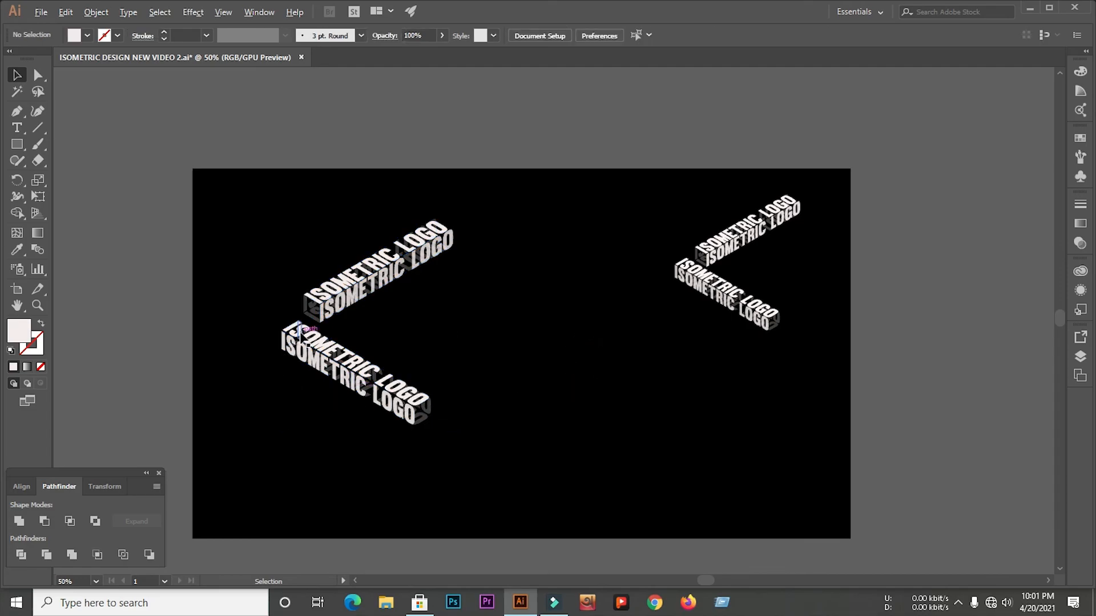
pyautogui.scroll(3, 301, 333)
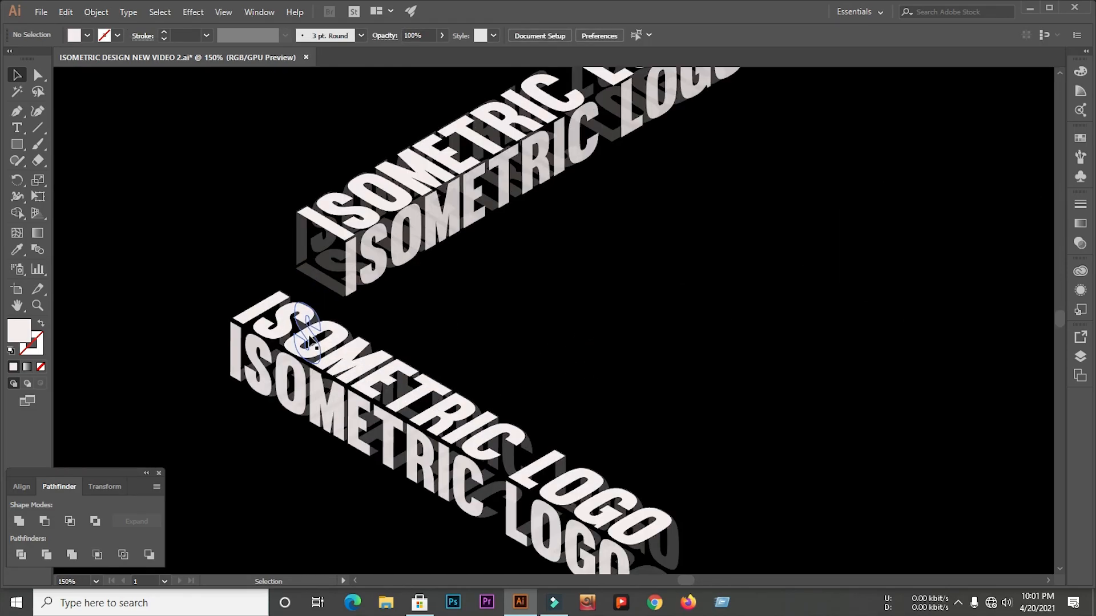
pyautogui.scroll(-1, 309, 342)
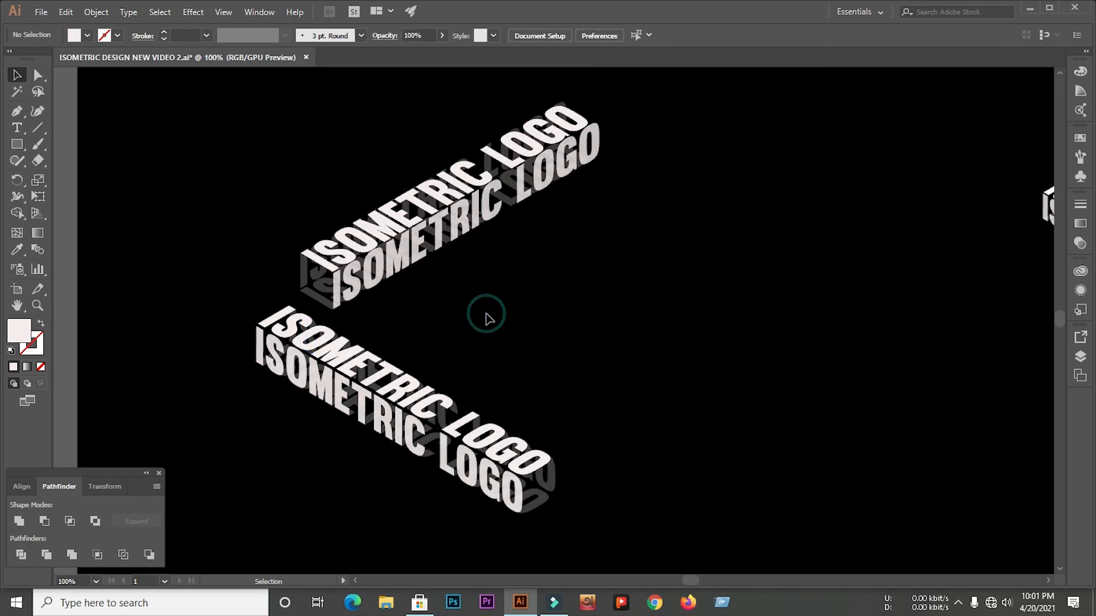
pyautogui.scroll(-1, 473, 323)
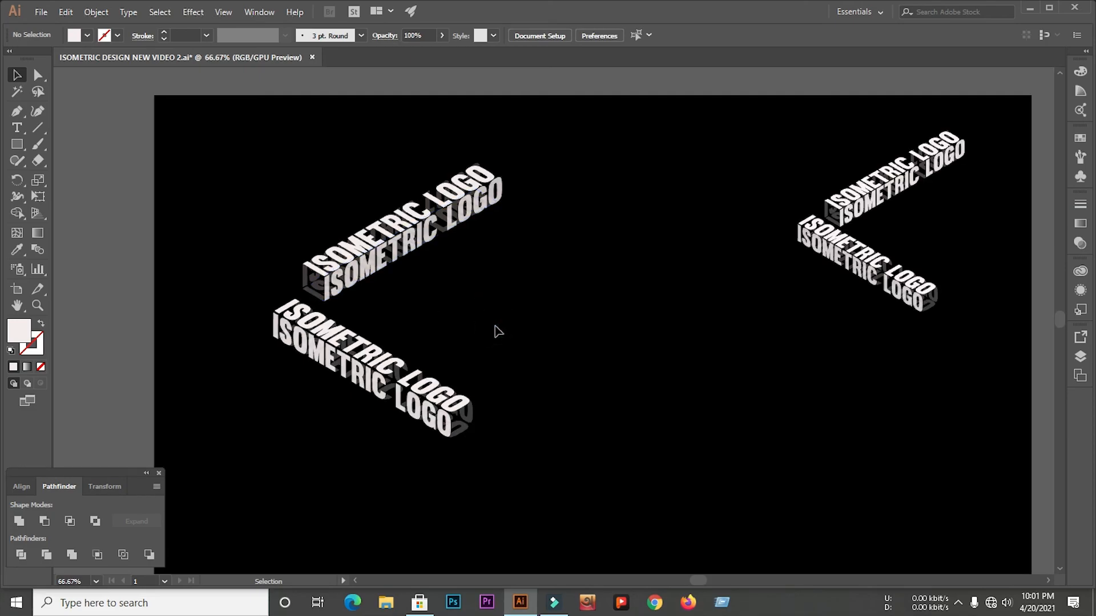